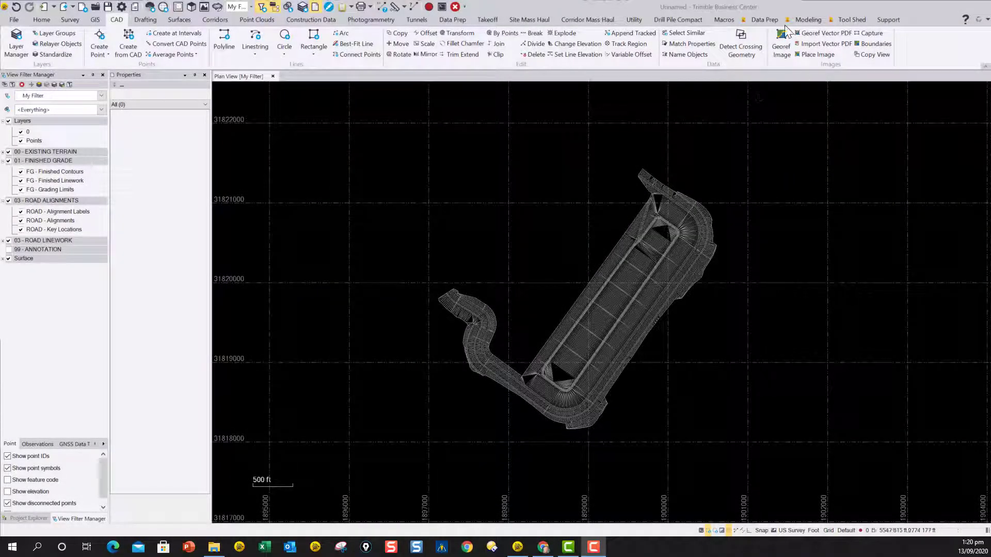
Switch to the Modeling ribbon and zoom the plan view in slightly.
click(808, 20)
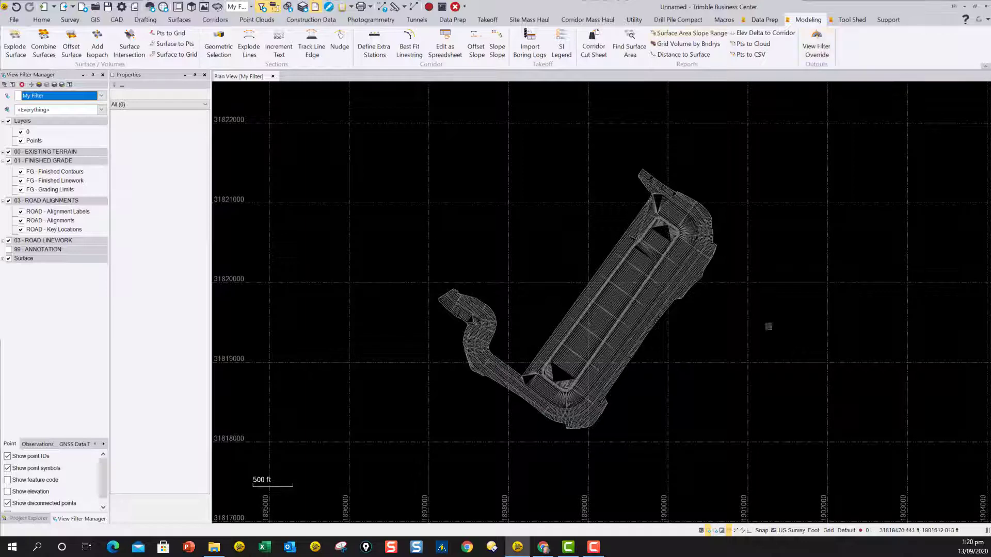
scroll(612, 320, up, 2)
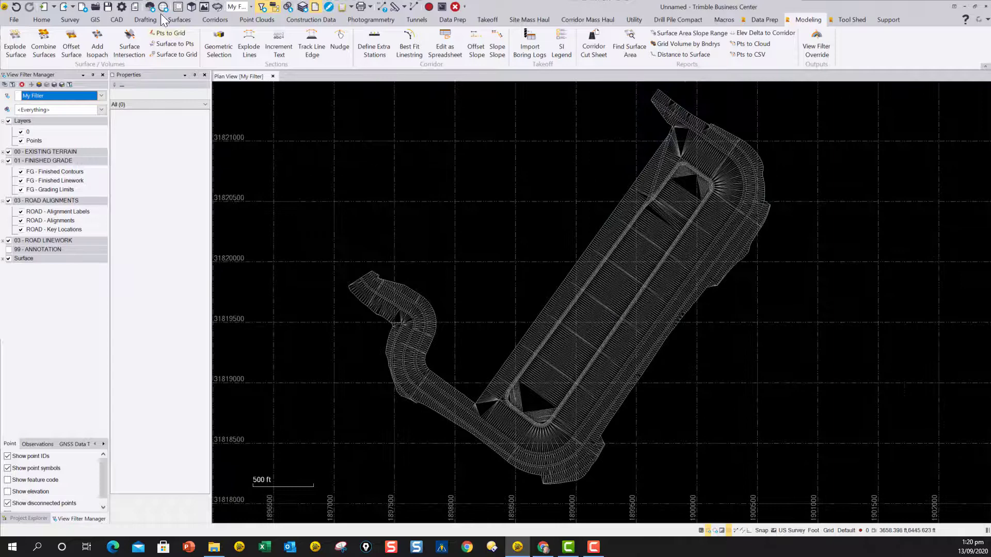
Open a 3D view of the coloured graded surface, then orbit and zoom to inspect its shape.
click(190, 7)
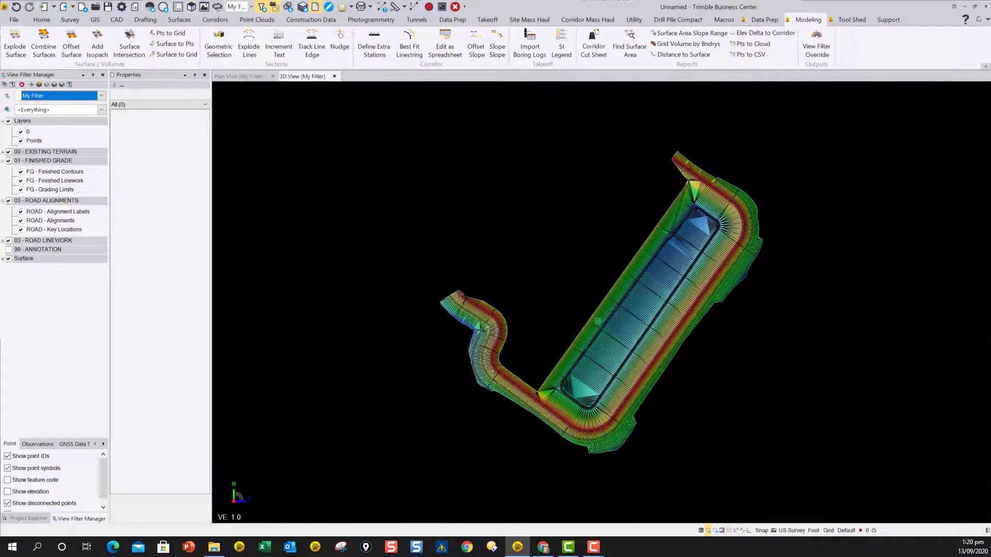
drag(601, 273, 565, 253)
scroll(599, 335, up, 5)
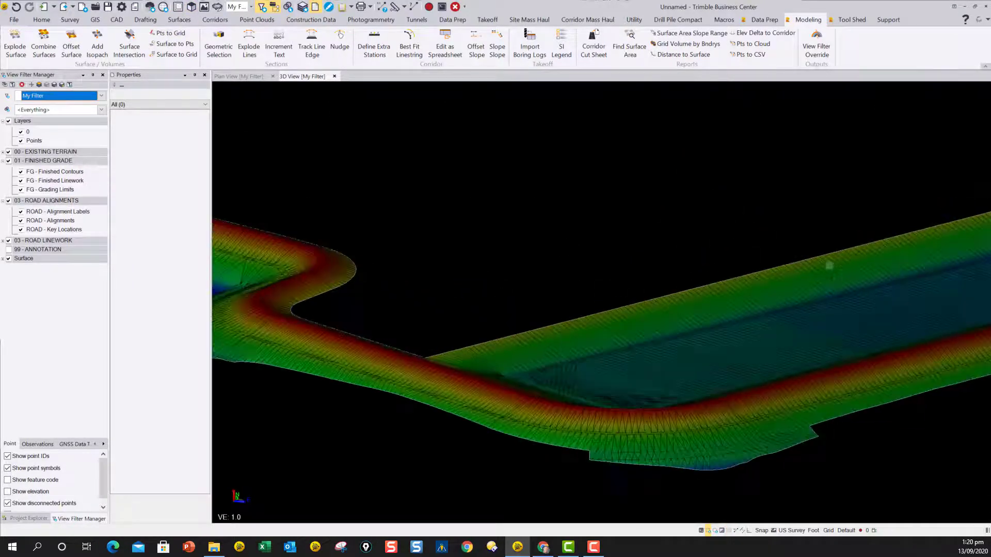
scroll(612, 328, down, 5)
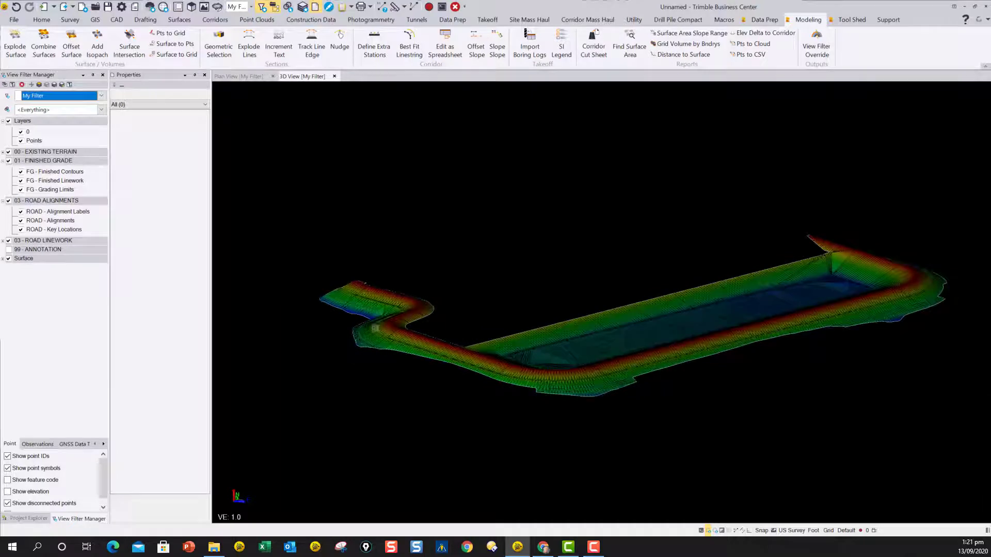
scroll(488, 364, up, 5)
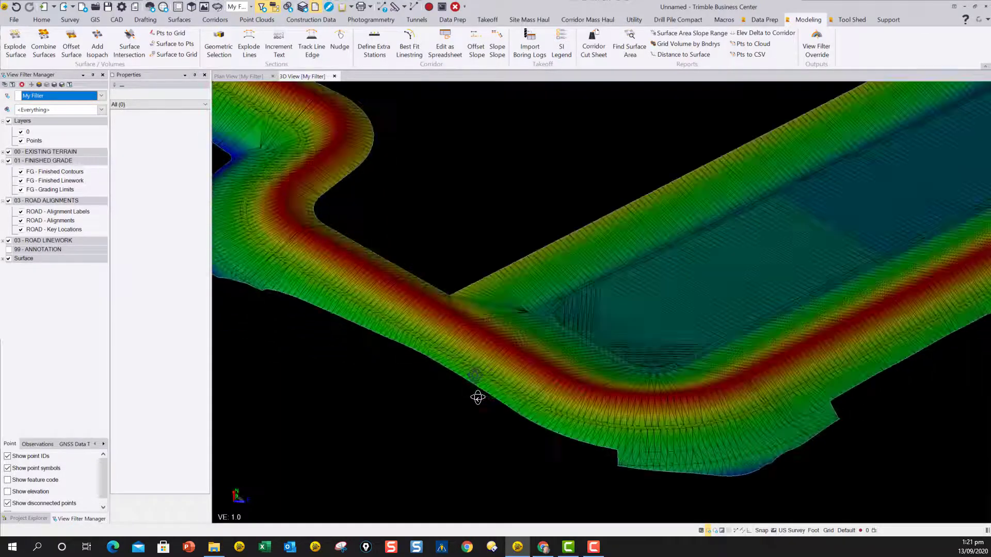
Return to plan view, zoom and pan the site, and select the Large Berm surface.
click(252, 75)
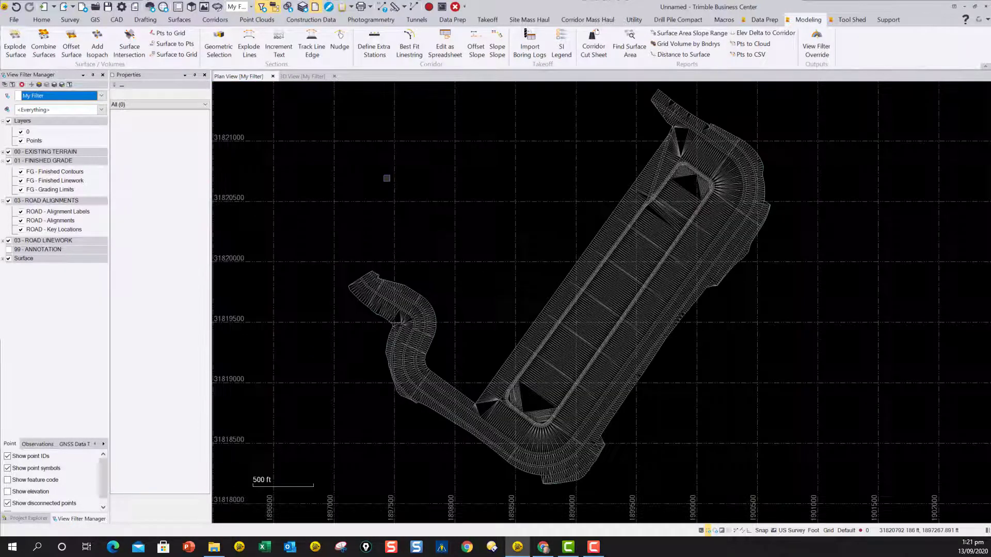
scroll(585, 328, down, 3)
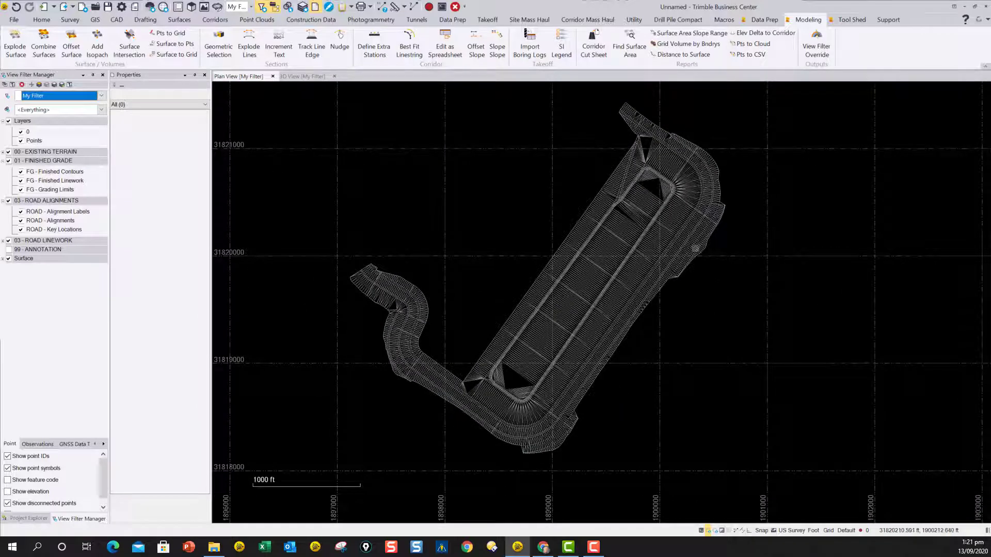
scroll(378, 262, up, 5)
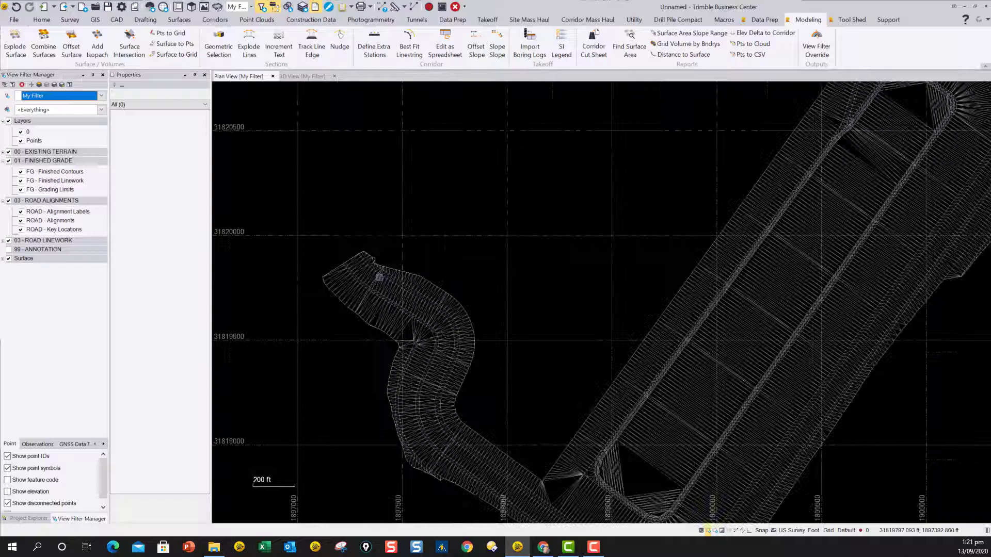
scroll(477, 399, up, 1)
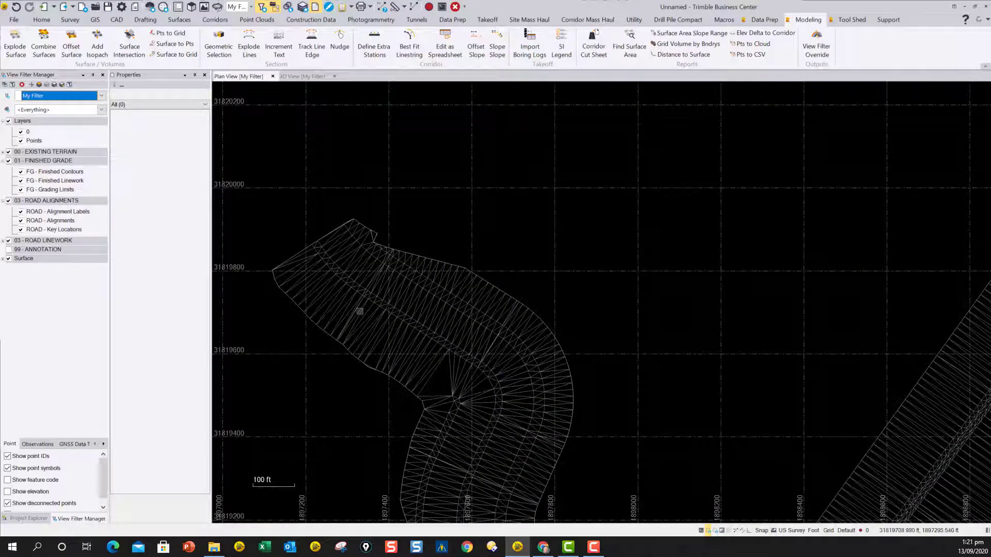
scroll(359, 311, down, 5)
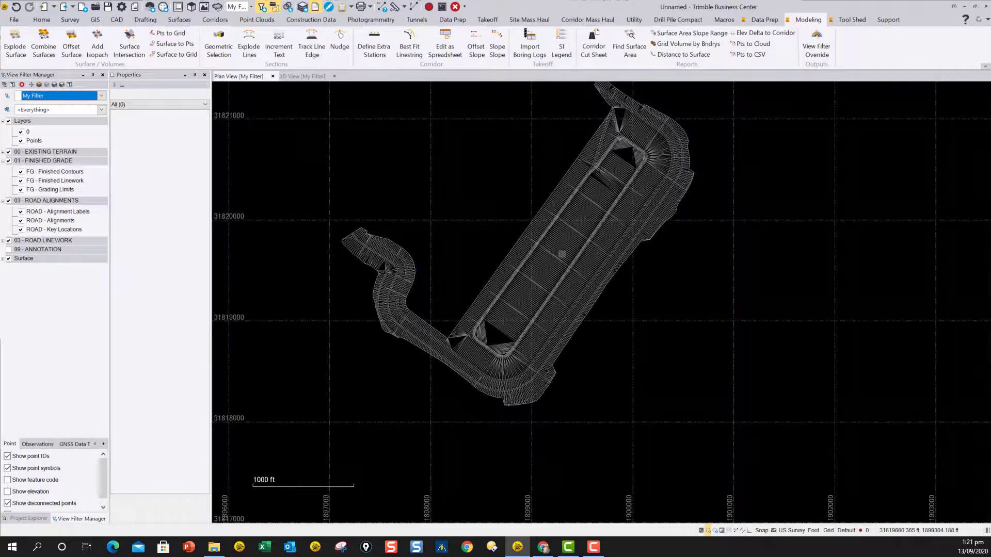
middle_drag(561, 254, 496, 292)
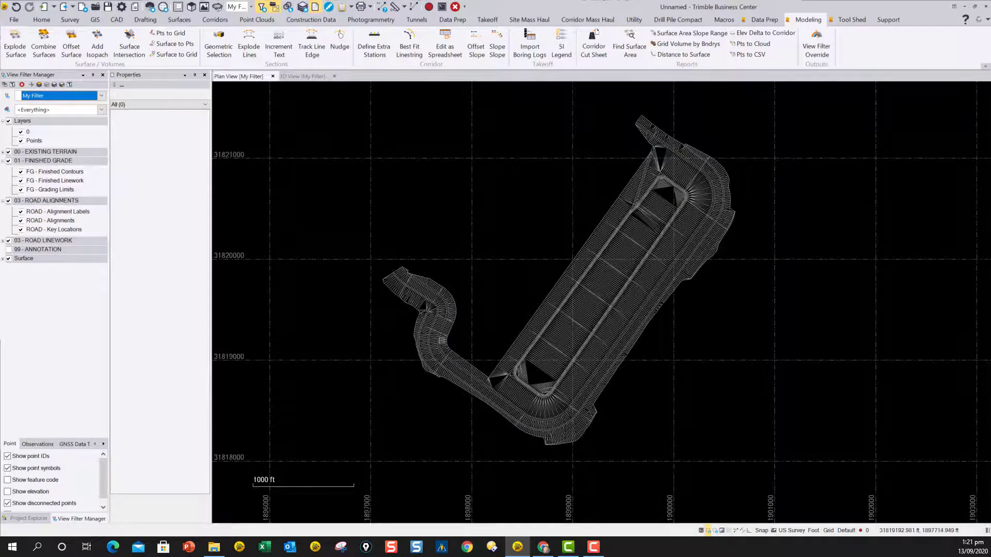
click(508, 369)
Set Explode Surface to Large Berm on FG - Finished Linework, slope breaks only at 10°, segments auto-joined.
click(494, 274)
click(19, 32)
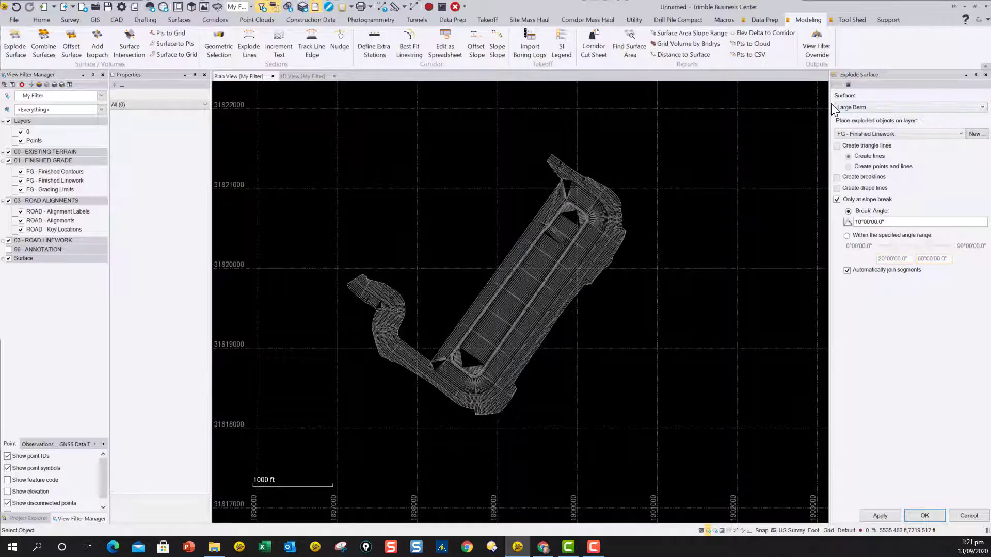
drag(828, 104, 775, 102)
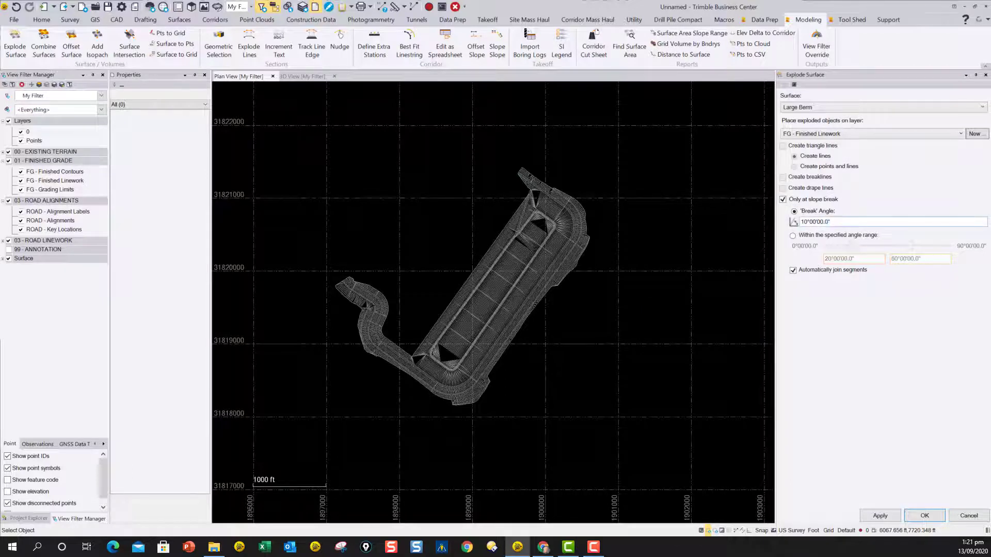
key(Tab)
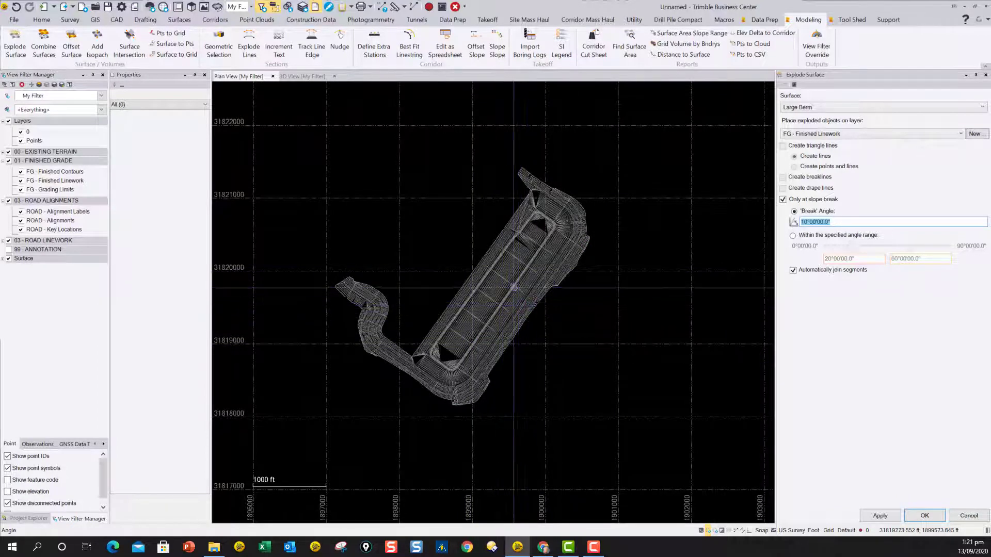
scroll(518, 292, up, 8)
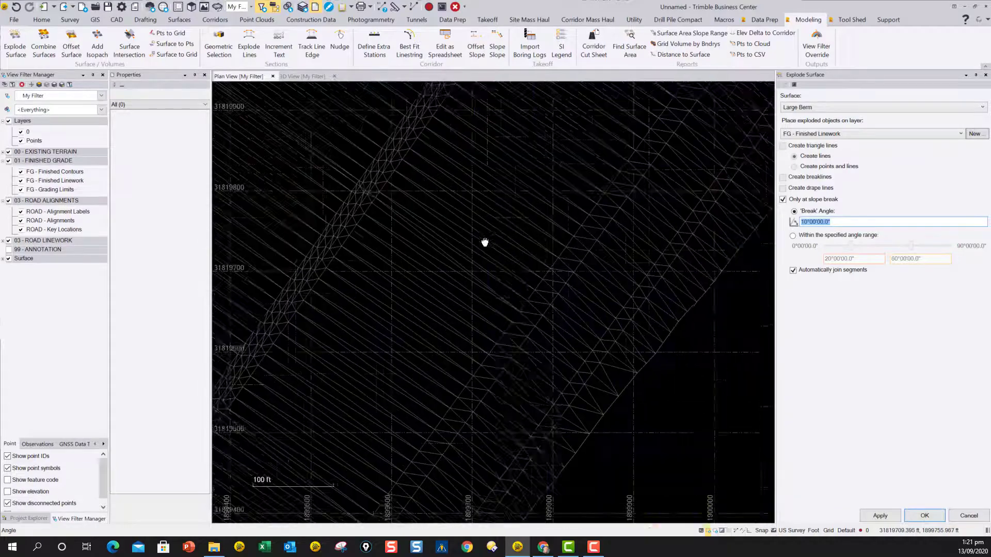
scroll(485, 242, up, 5)
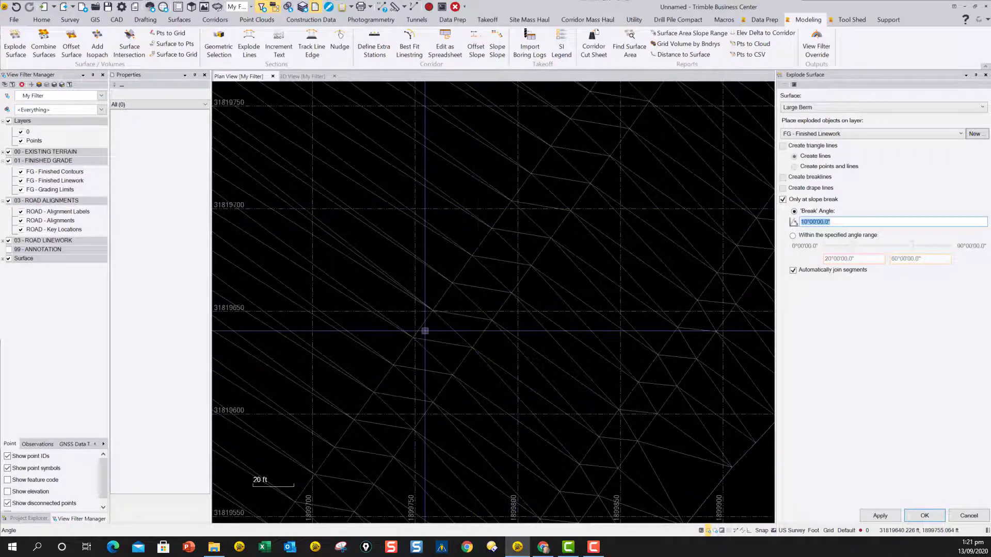
scroll(425, 330, down, 2)
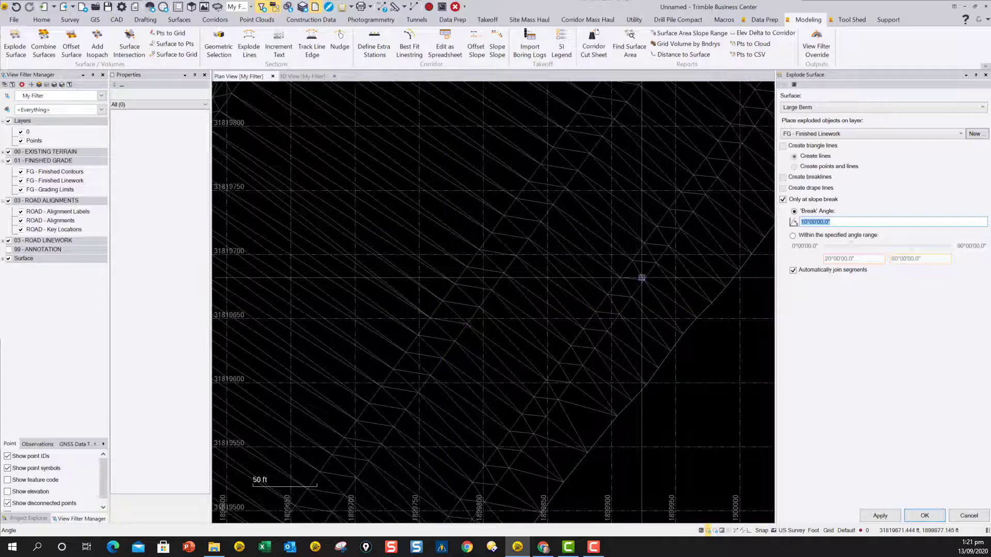
scroll(442, 258, down, 2)
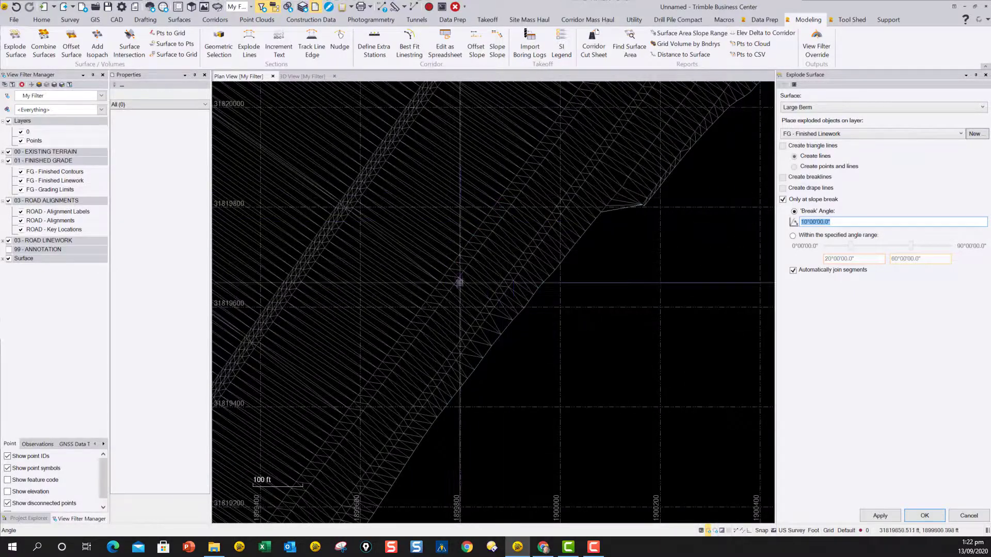
scroll(459, 282, down, 5)
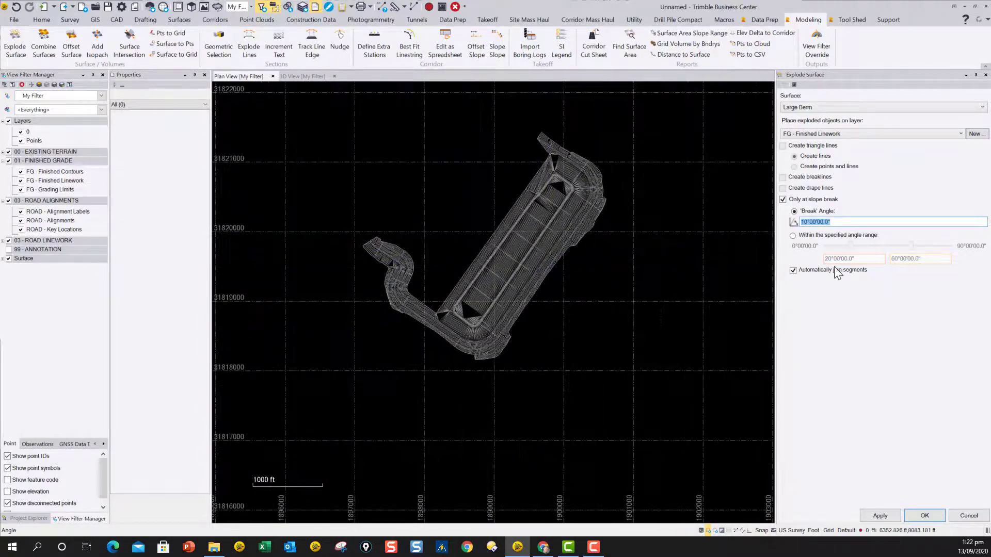
Apply the explode to create 1944 slope-break lines, then hide the Surface layer.
click(879, 514)
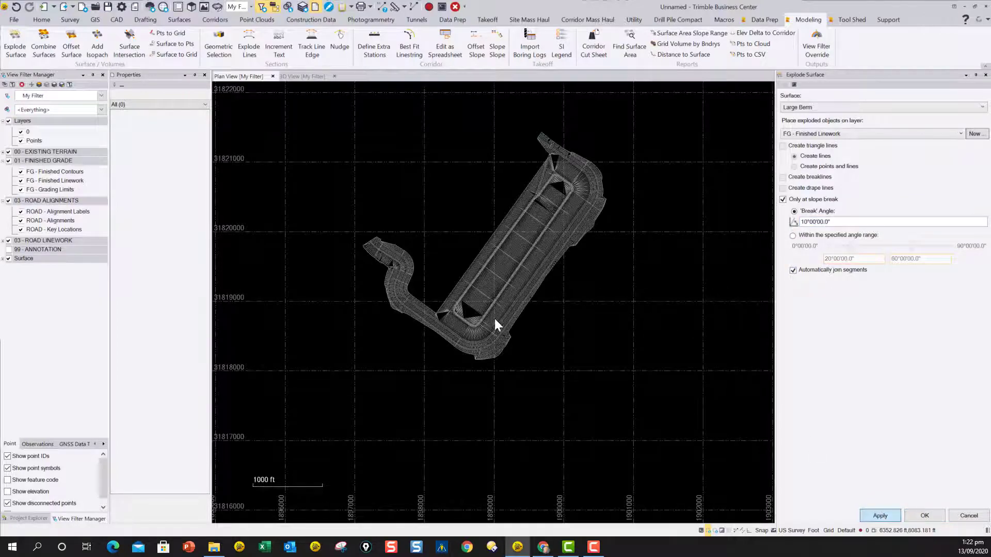
scroll(395, 268, up, 6)
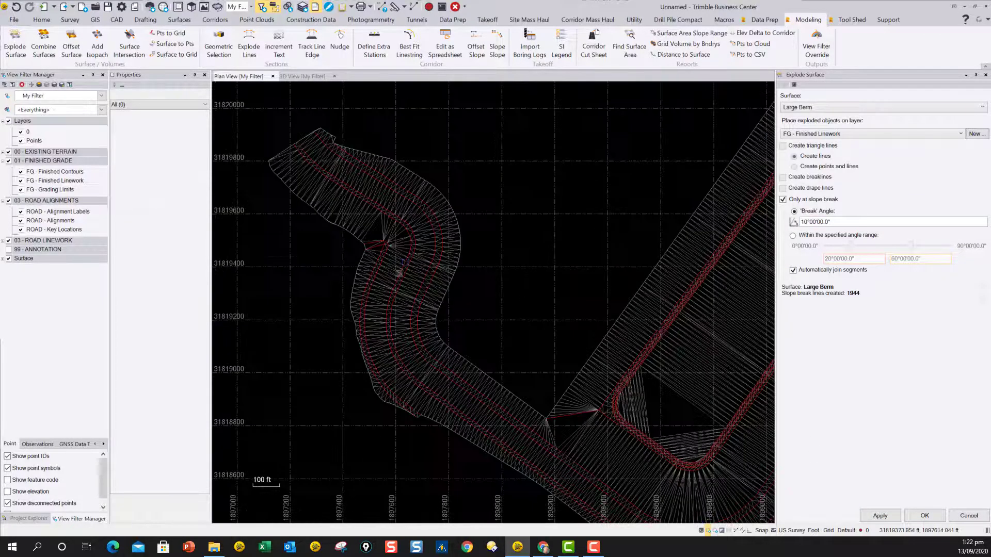
click(8, 258)
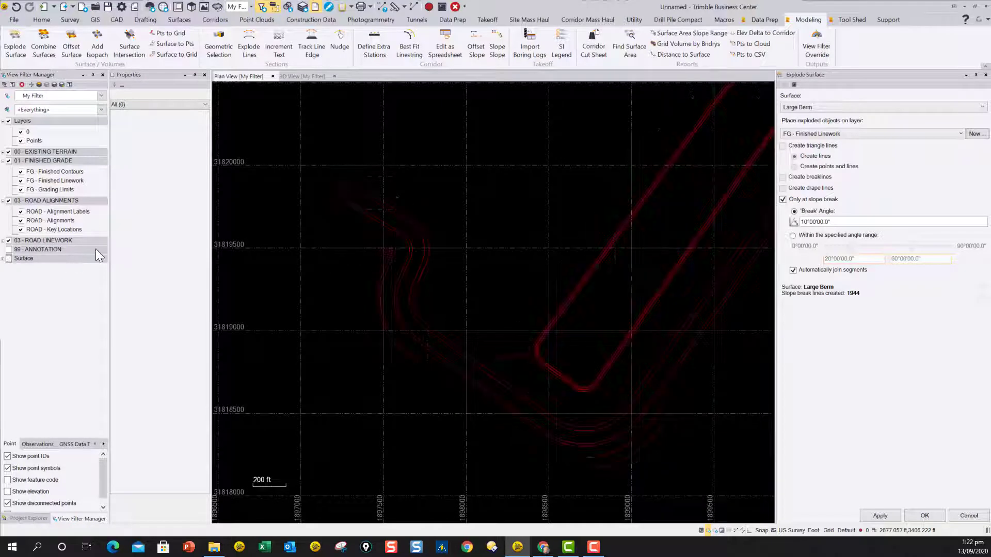
scroll(515, 275, down, 6)
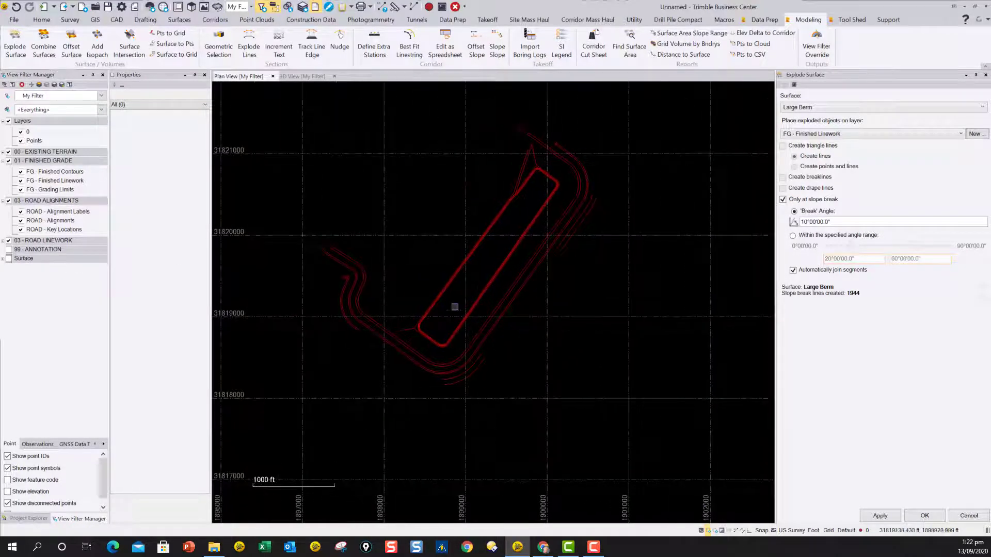
scroll(415, 329, up, 6)
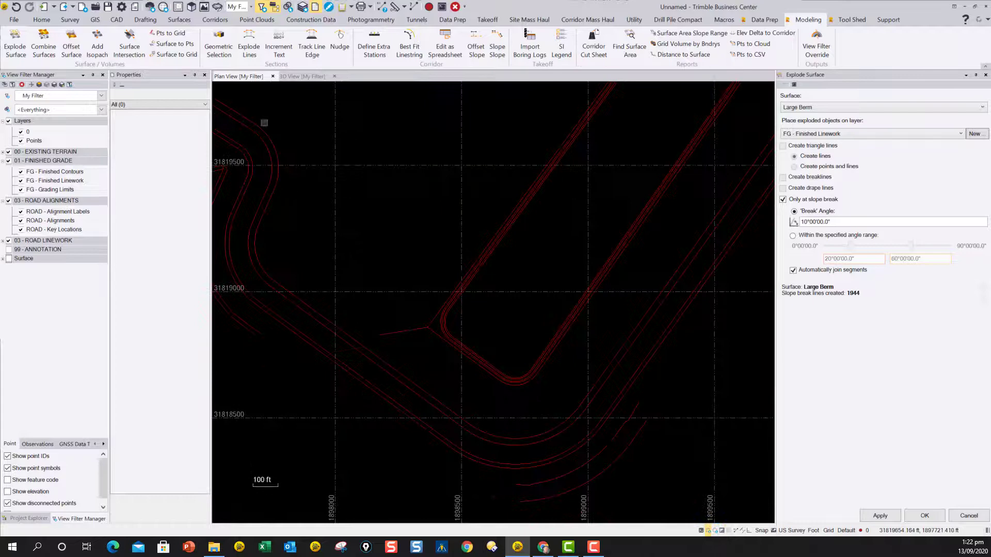
Orbit and zoom the red exploded linework in the 3D view to review it.
click(302, 77)
drag(514, 298, 552, 275)
scroll(500, 283, down, 5)
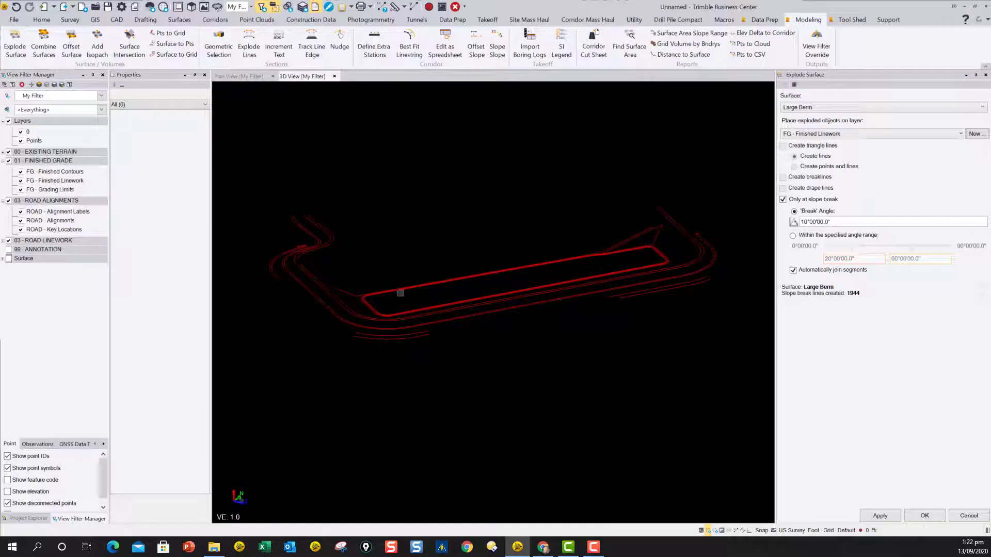
mouse_move(400, 293)
mouse_down()
mouse_move(432, 292)
mouse_move(414, 295)
mouse_up()
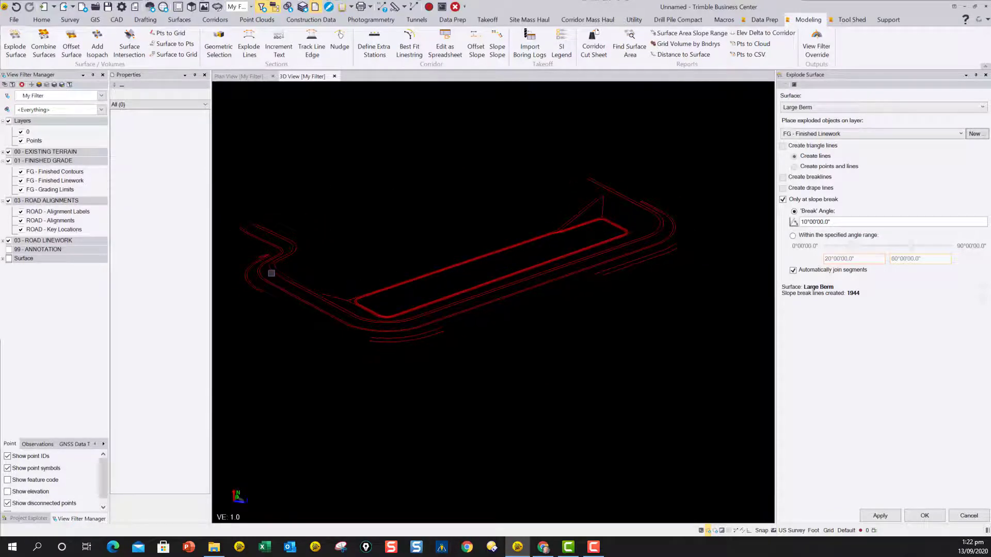
scroll(271, 273, up, 2)
scroll(273, 273, down, 2)
mouse_move(420, 294)
mouse_down()
mouse_move(464, 296)
mouse_move(457, 304)
mouse_up()
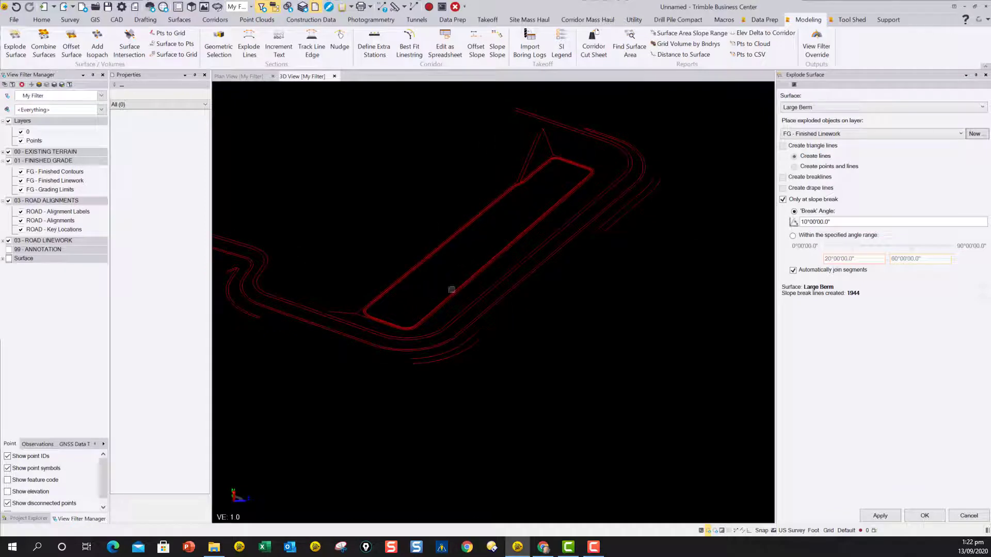
scroll(461, 275, down, 1)
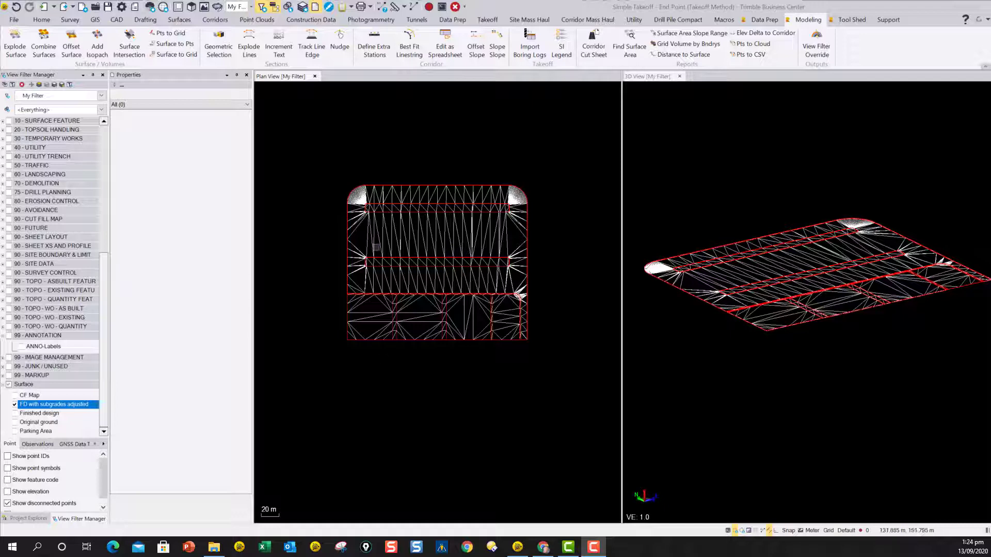
scroll(730, 274, up, 6)
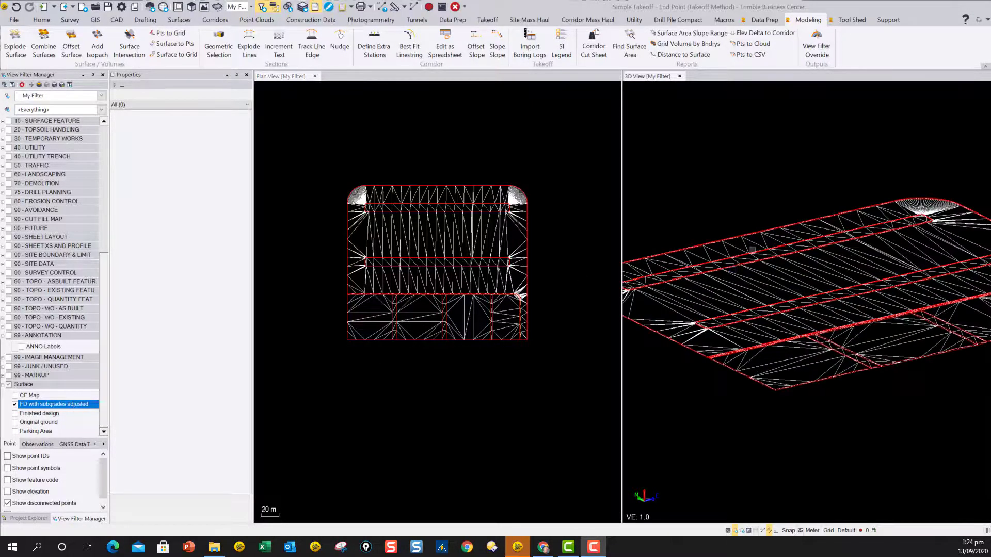
scroll(724, 239, up, 5)
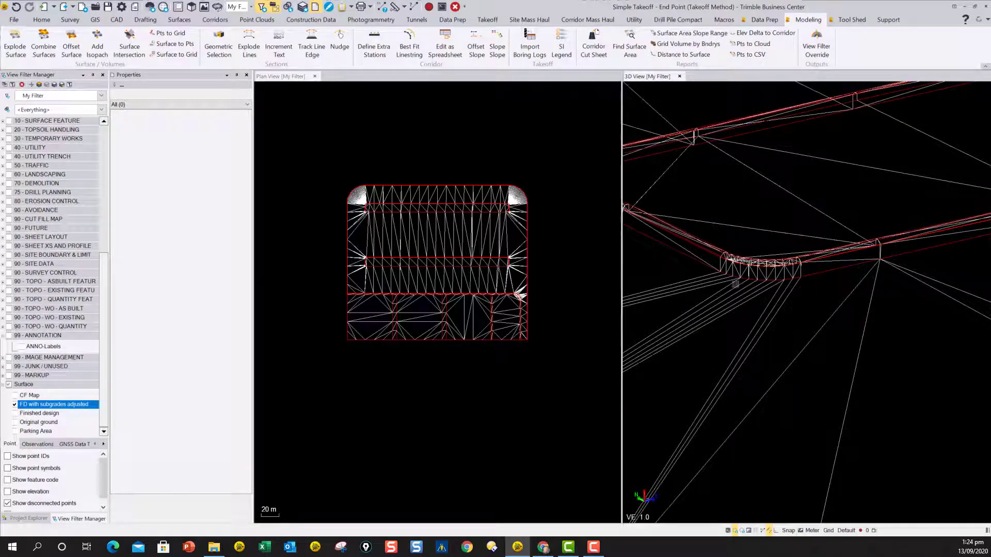
click(667, 247)
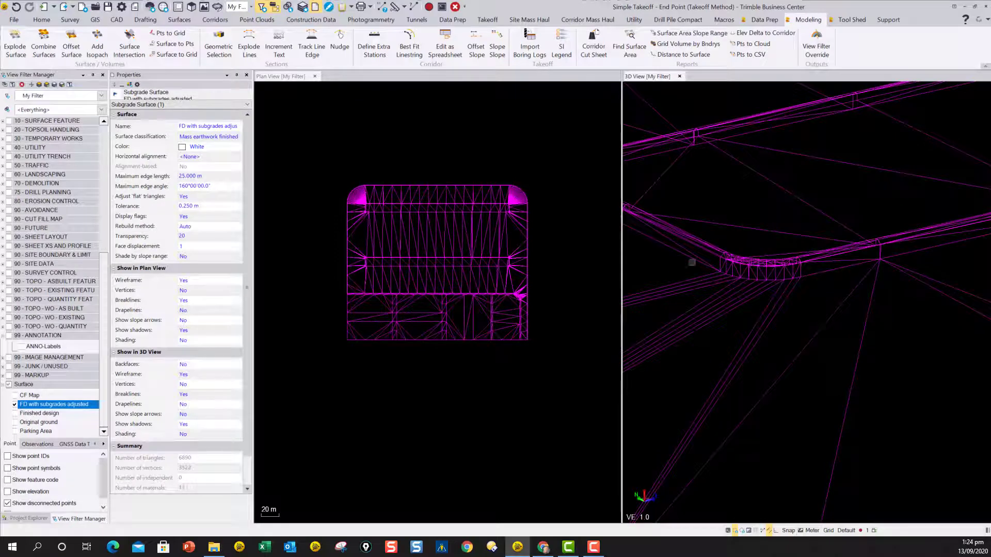
mouse_move(691, 262)
middle_down()
mouse_move(794, 284)
mouse_move(686, 235)
mouse_move(712, 243)
mouse_move(726, 232)
mouse_move(763, 241)
mouse_move(688, 264)
middle_up()
key(Escape)
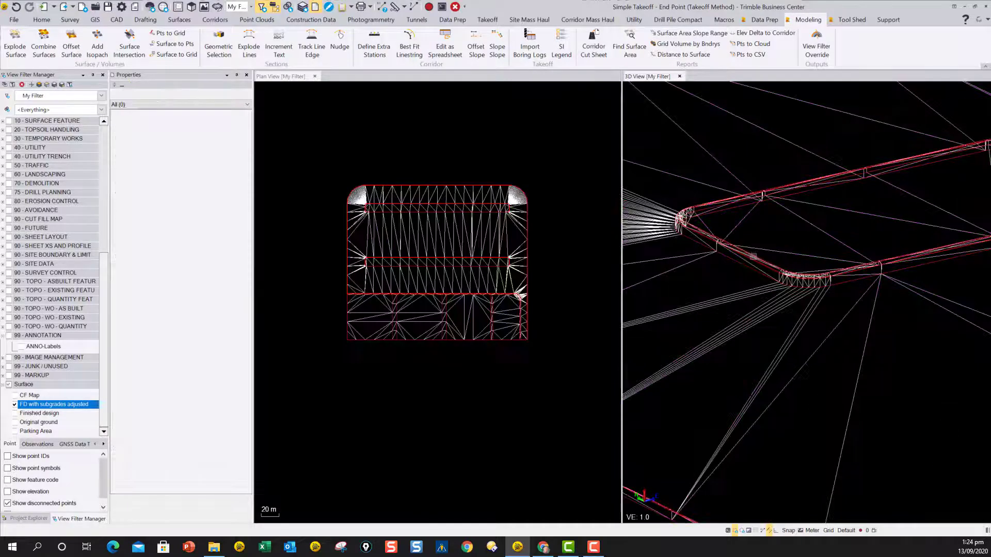
scroll(753, 257, up, 5)
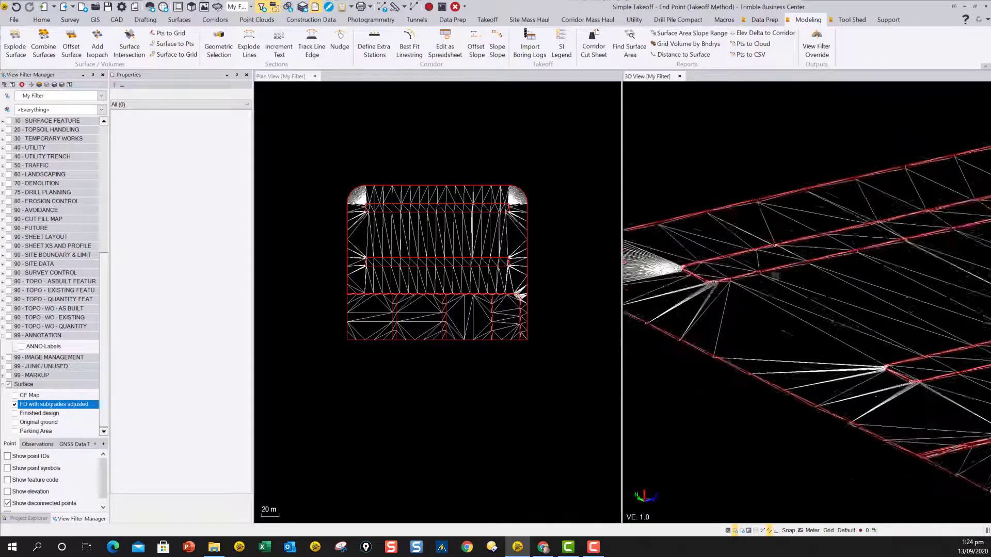
scroll(671, 268, down, 5)
middle_drag(671, 268, 789, 283)
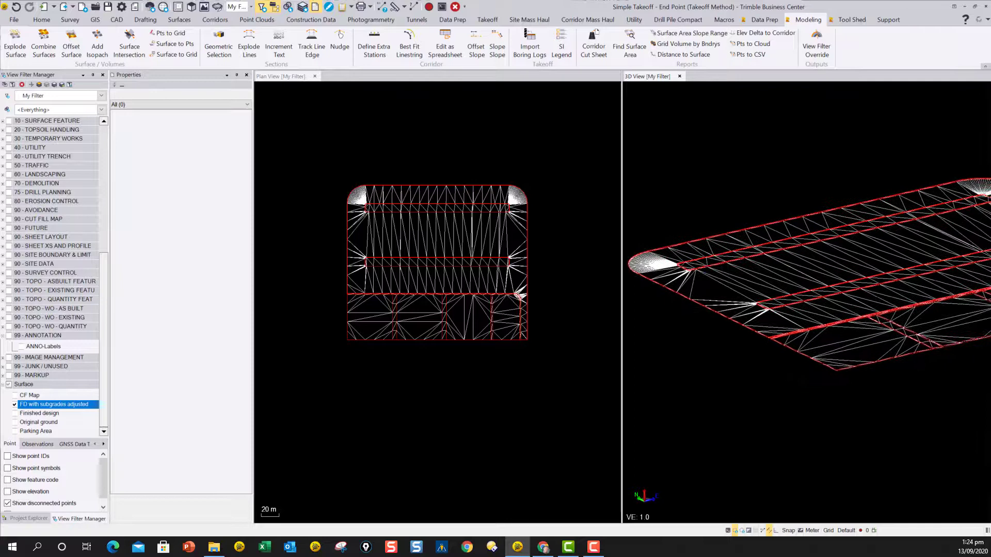
scroll(735, 269, down, 3)
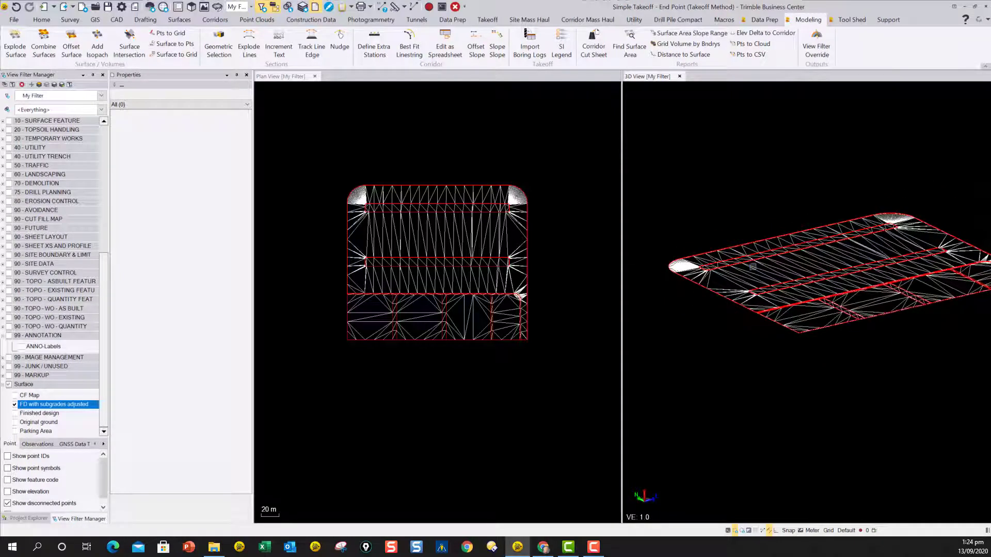
scroll(694, 276, up, 6)
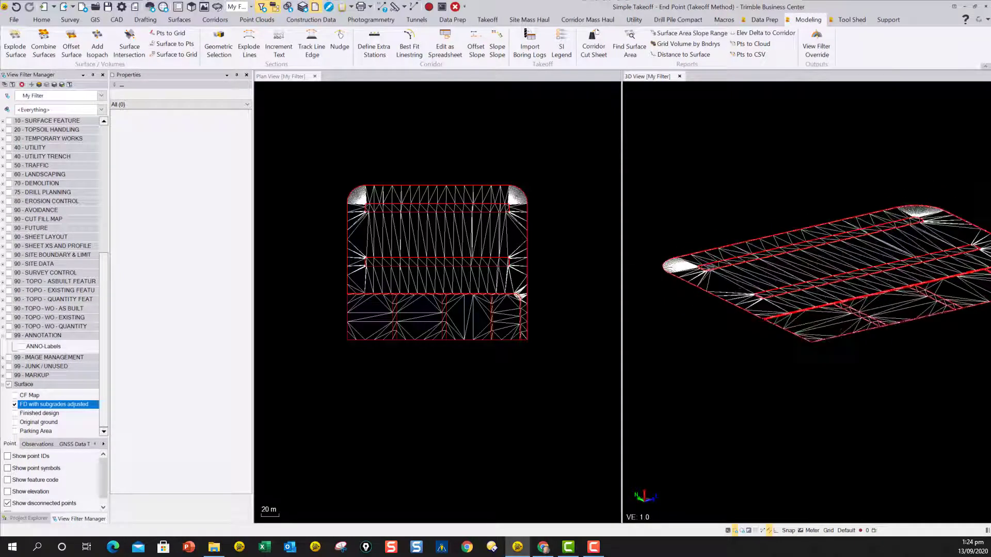
click(750, 288)
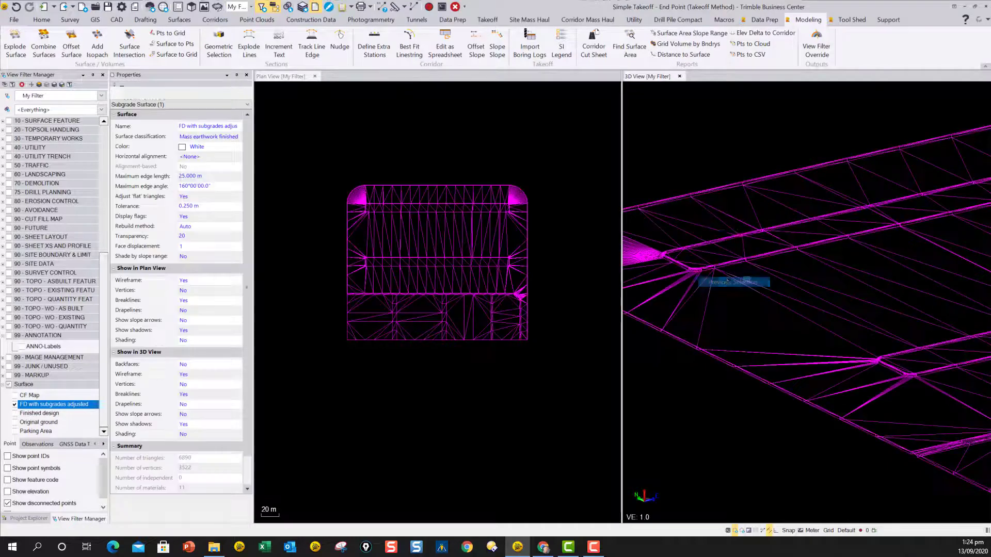
scroll(798, 230, up, 3)
scroll(753, 275, down, 3)
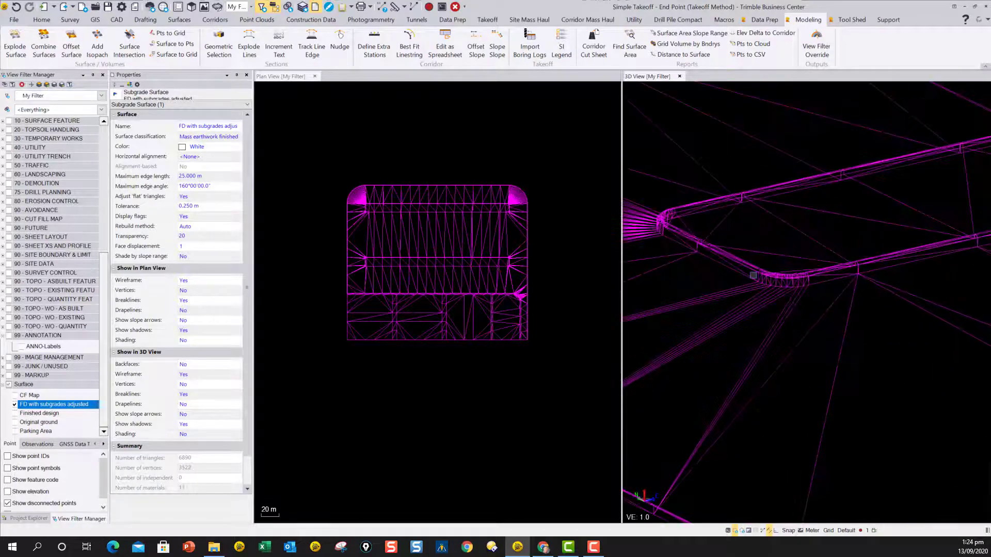
scroll(768, 286, down, 5)
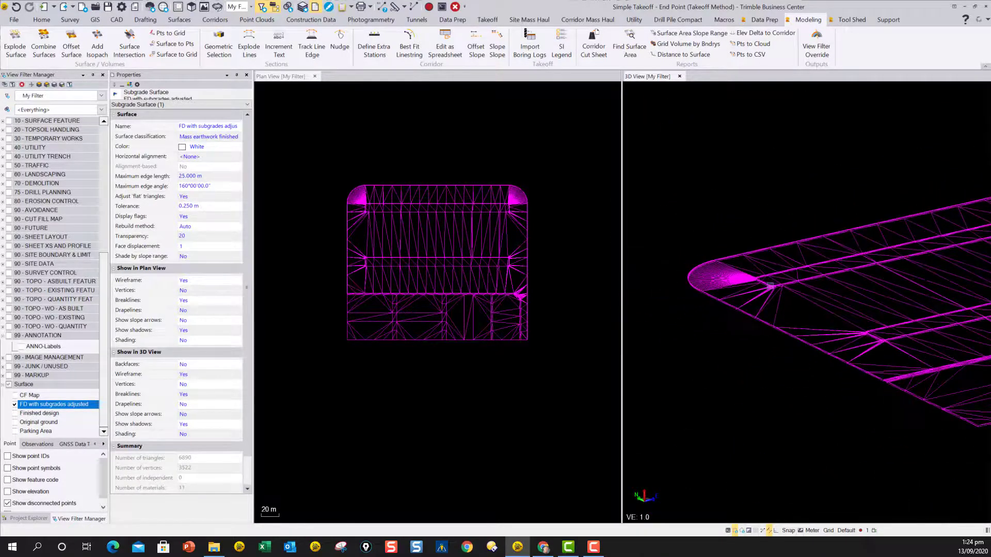
middle_drag(765, 282, 698, 262)
Deselect, then start Explode Surface with FD with subgrades adjusted as the source surface.
click(705, 346)
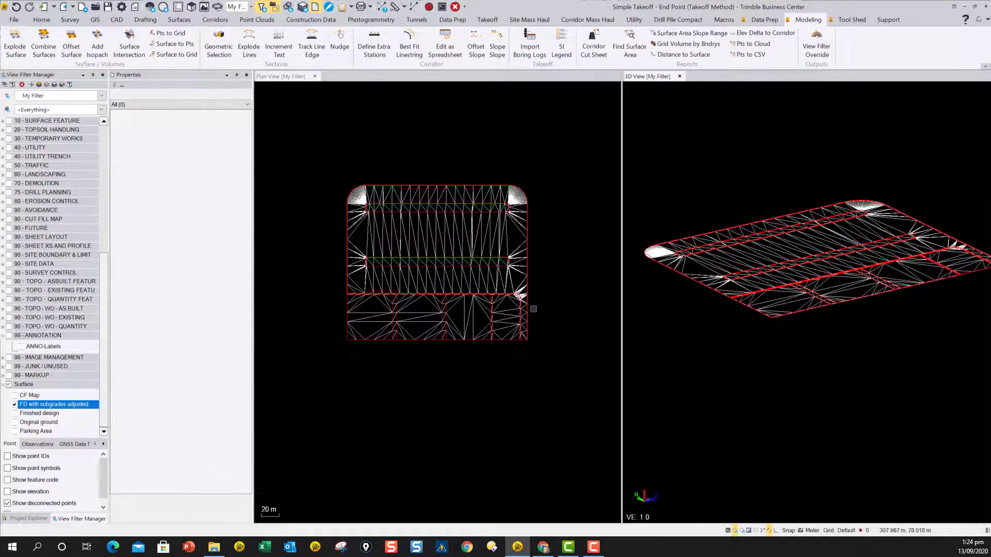
click(15, 45)
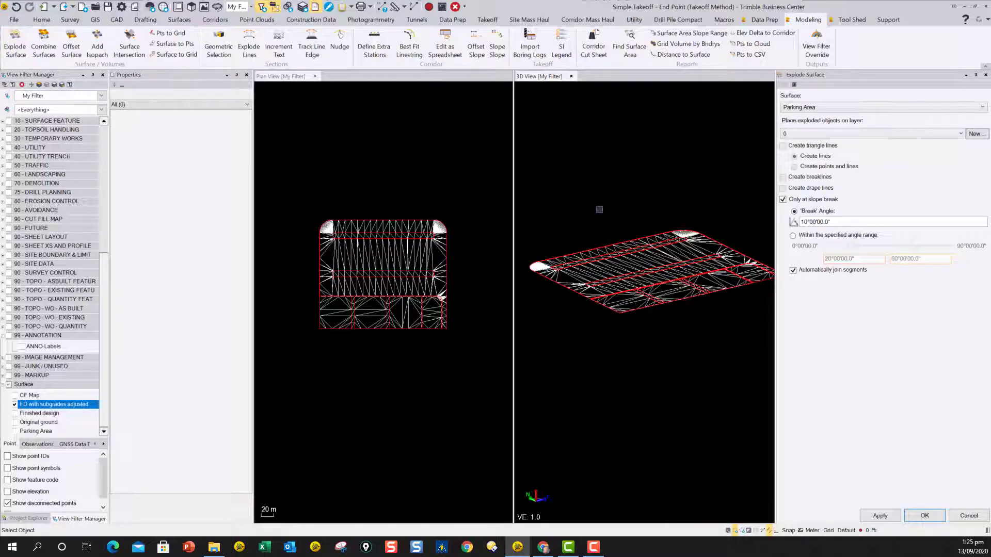
click(801, 107)
click(804, 126)
Send the output to layer GRDG-Break Line and turn off Only at slope break.
click(822, 134)
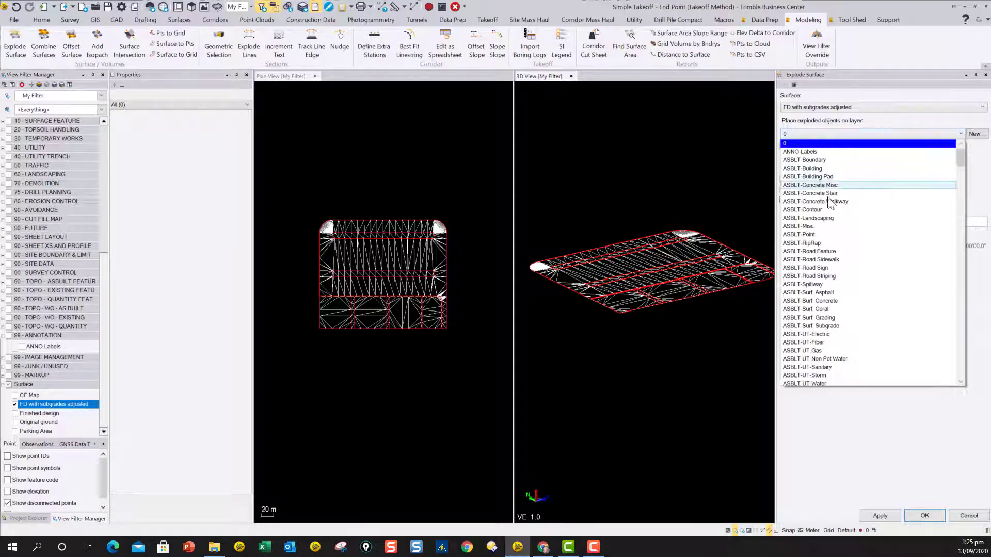
scroll(836, 235, down, 12)
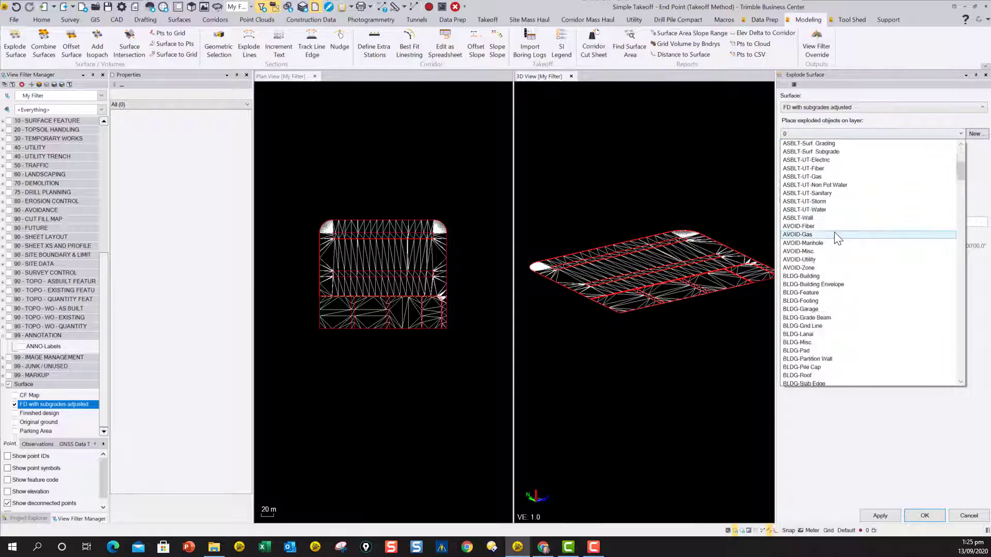
scroll(832, 233, down, 8)
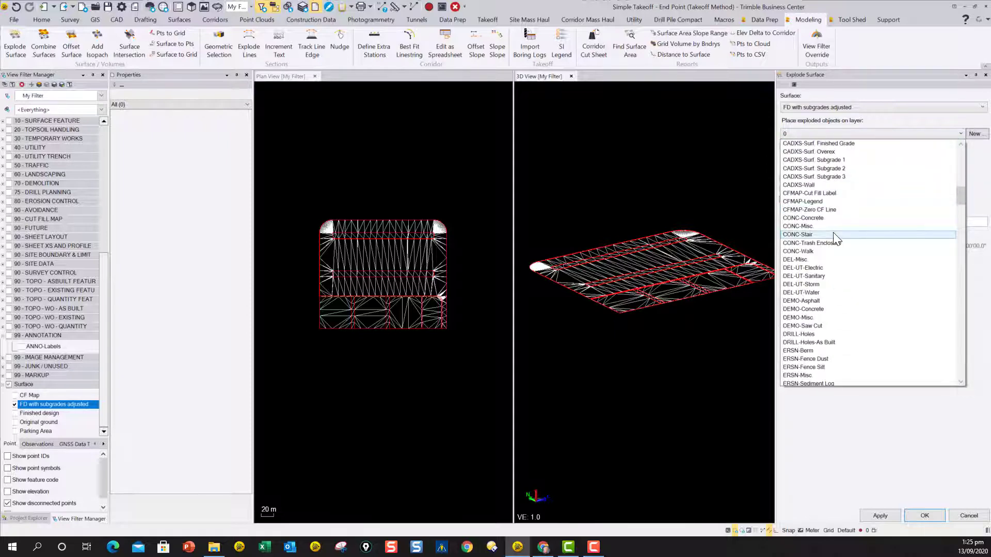
scroll(833, 233, down, 15)
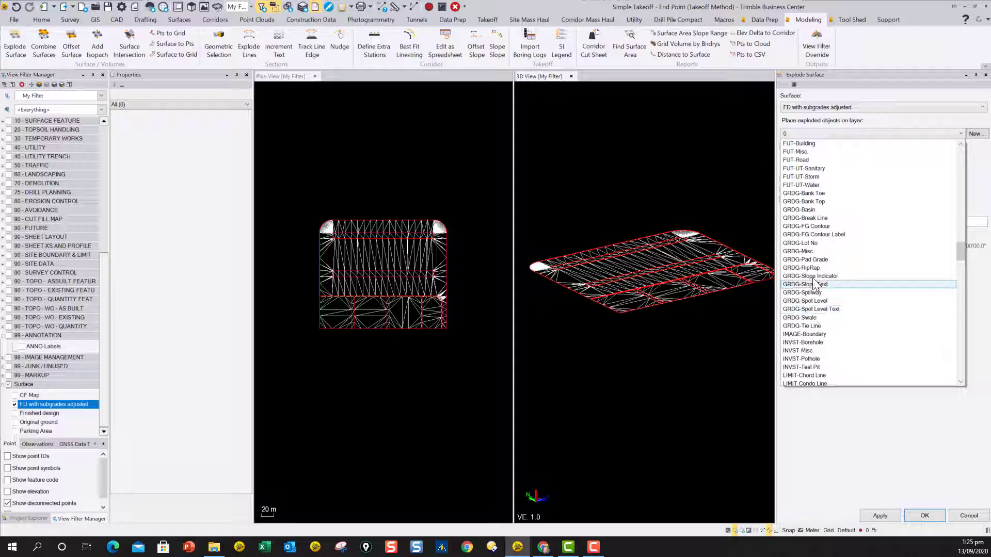
click(820, 218)
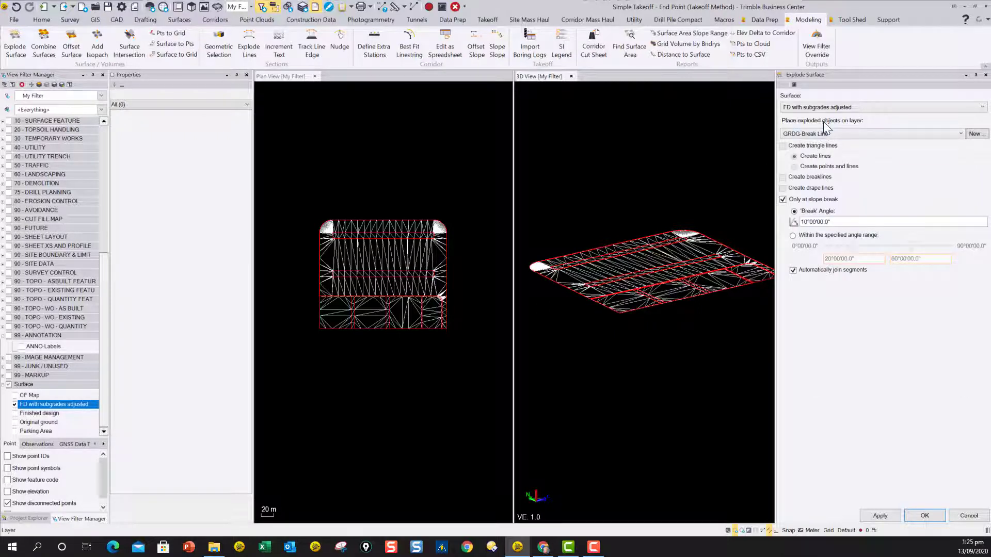
click(782, 199)
Enable Create breaklines and apply, producing 29 break lines from the FD with subgrades adjusted surface.
click(783, 178)
click(880, 516)
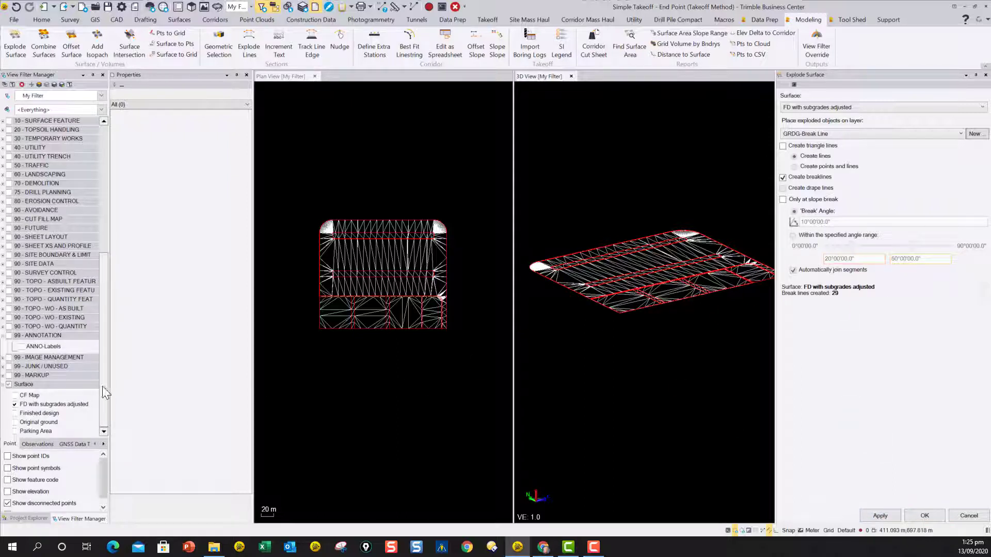
click(15, 404)
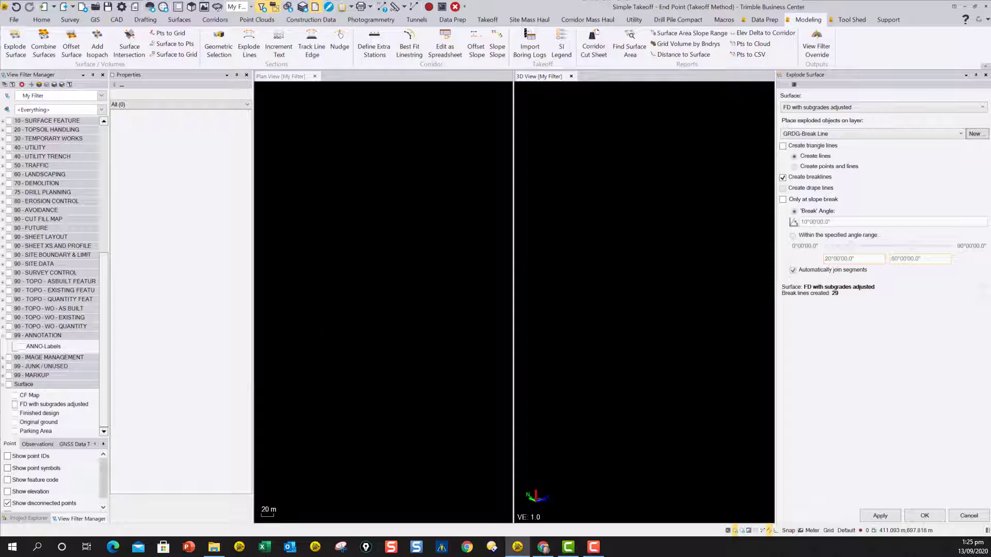
click(15, 404)
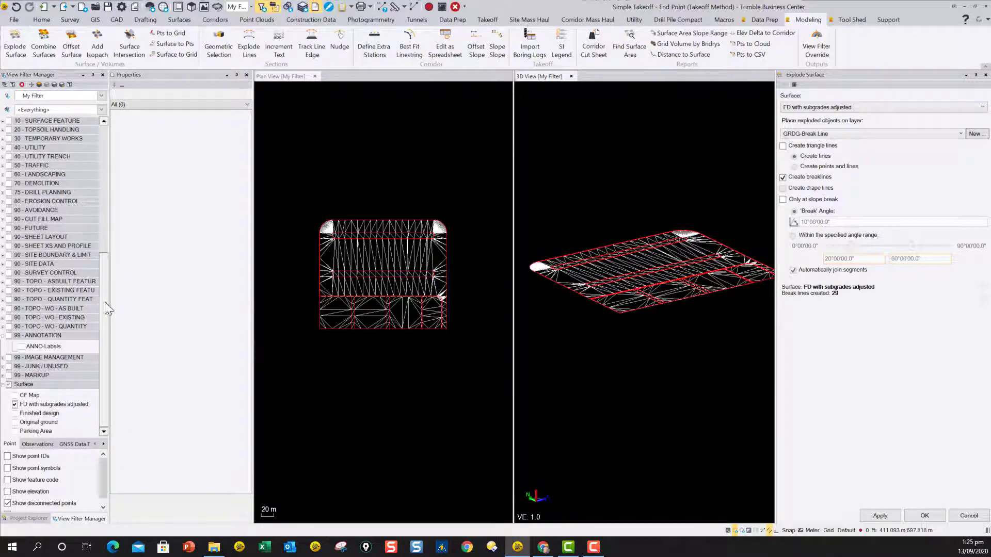
Expand 02 - GRADING FEATURE in View Filter Manager and turn on GRDG-Break Line.
drag(104, 301, 101, 177)
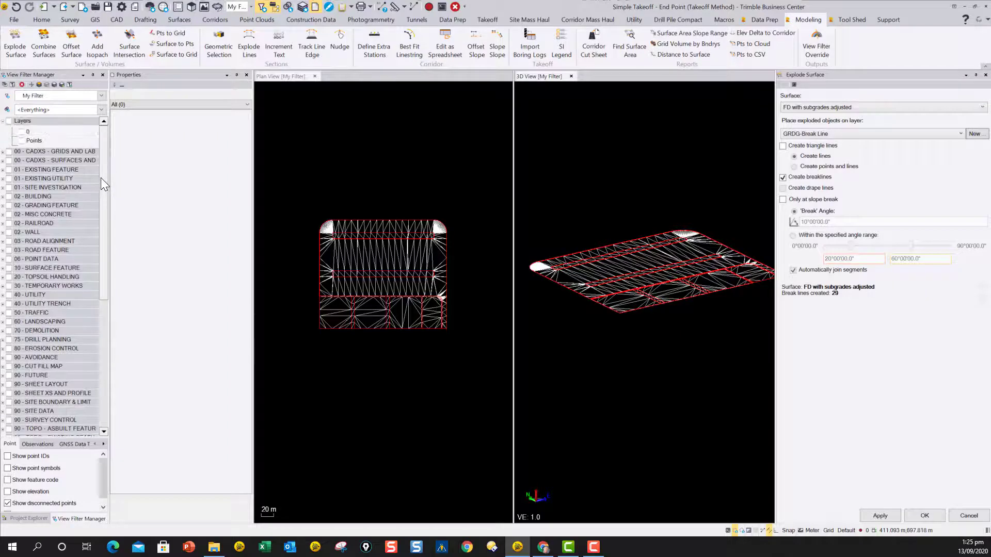
click(3, 205)
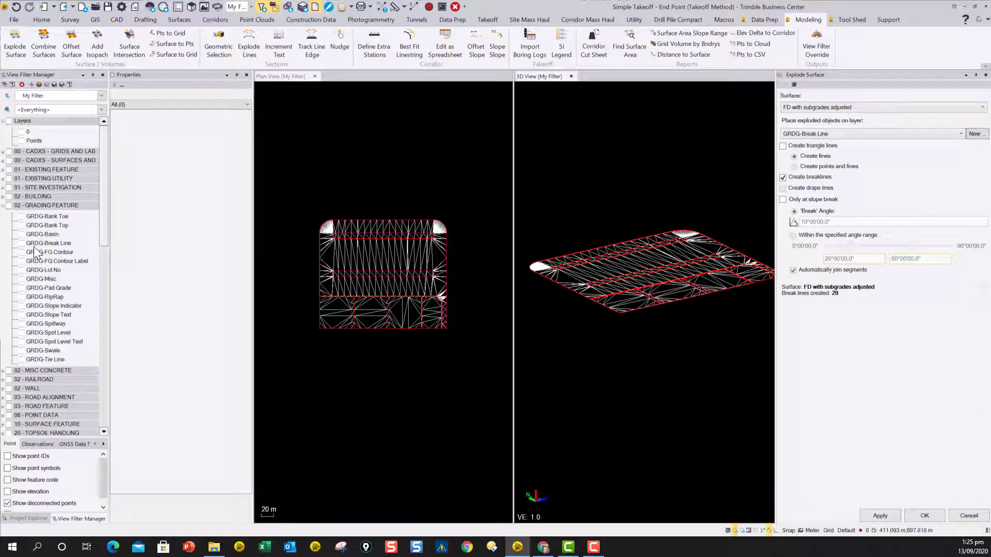
click(21, 243)
drag(104, 204, 111, 384)
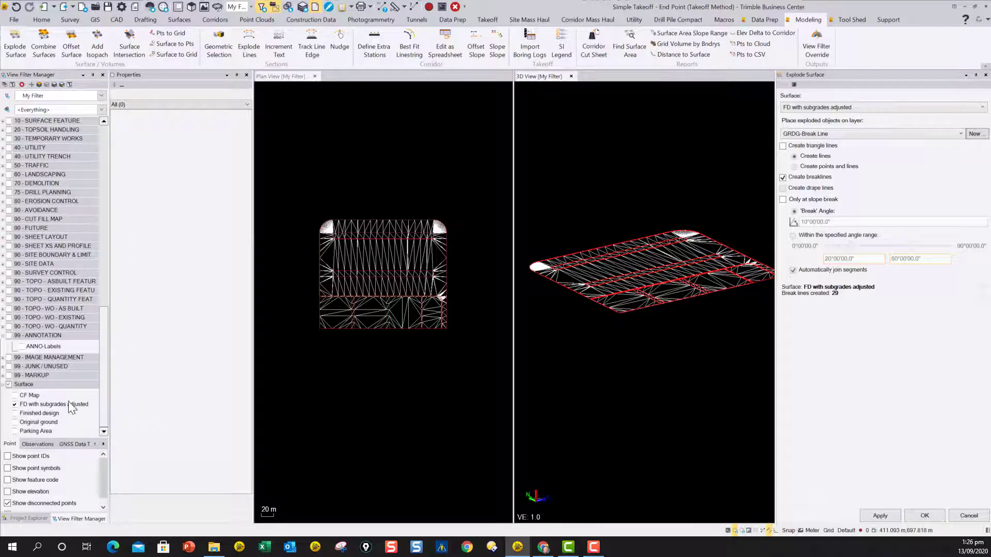
Hide FD with subgrades adjusted and select a red linestring to confirm its layer is GRDG-Break Line.
click(15, 404)
scroll(627, 274, up, 4)
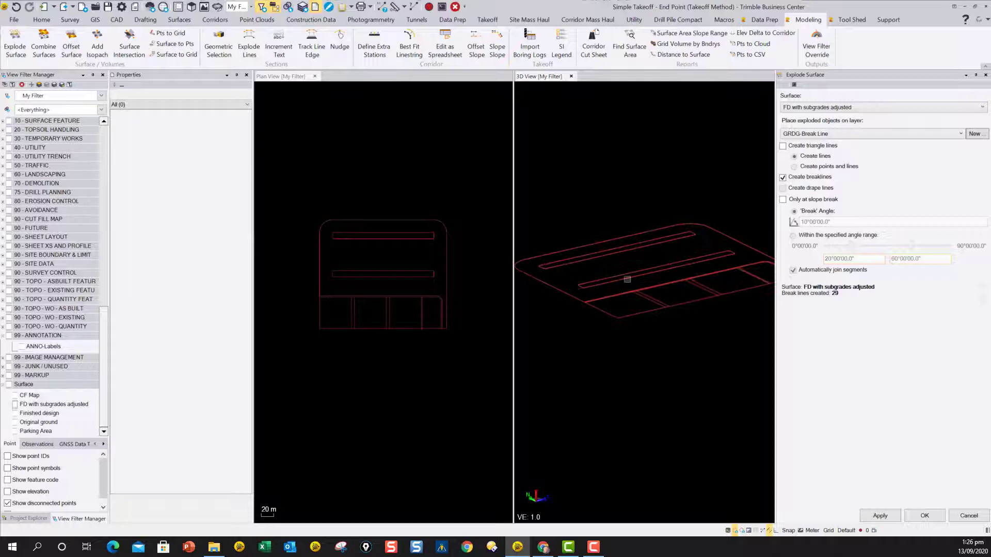
scroll(629, 257, up, 3)
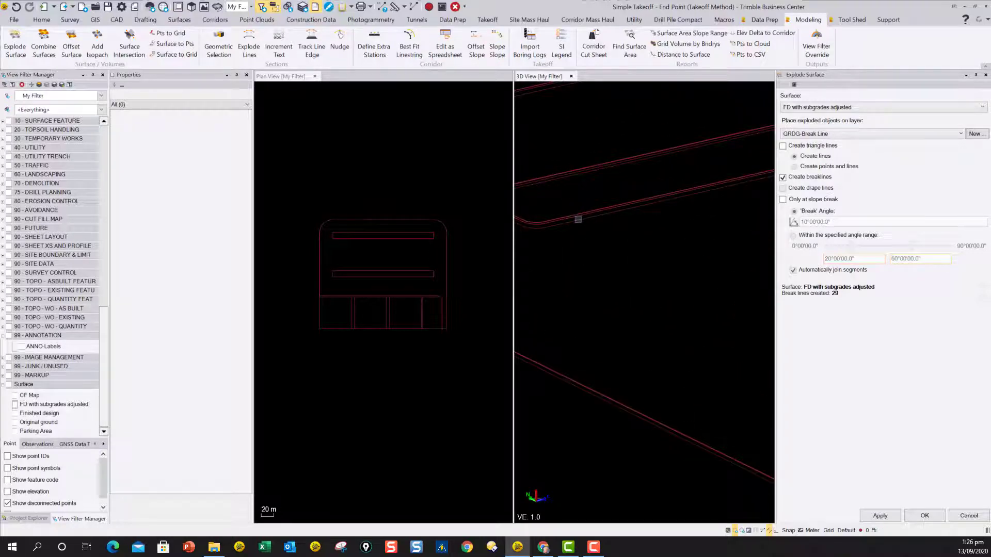
click(623, 227)
scroll(645, 210, down, 3)
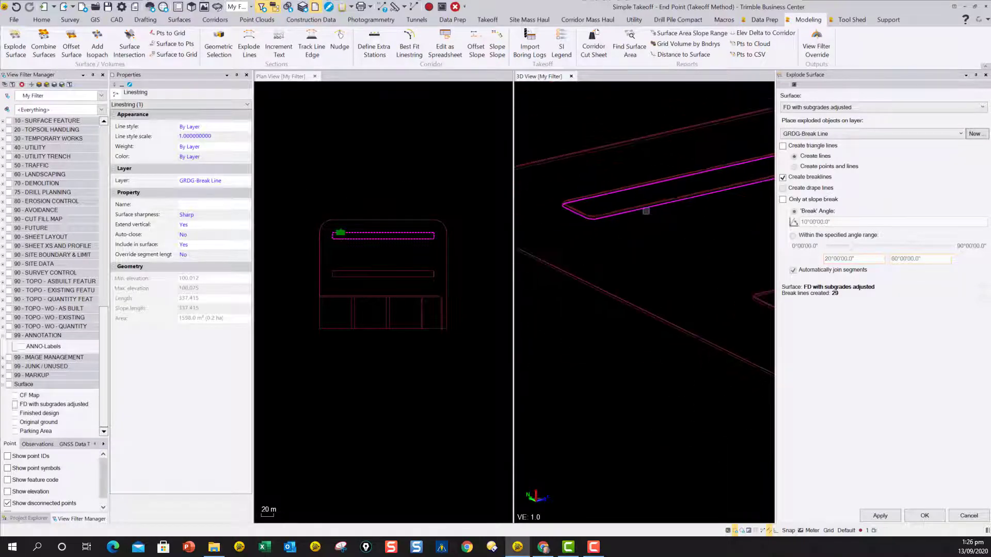
scroll(640, 216, down, 5)
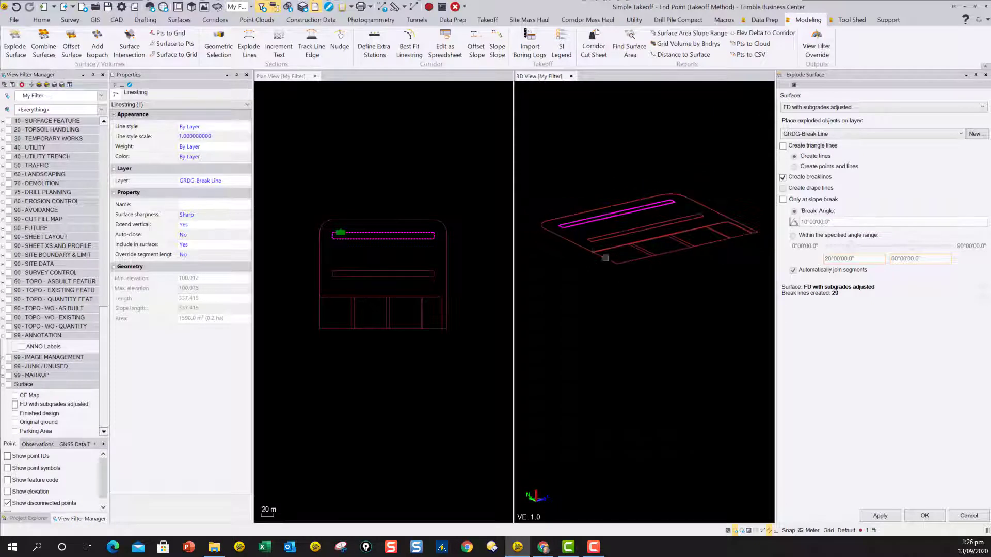
scroll(605, 258, up, 5)
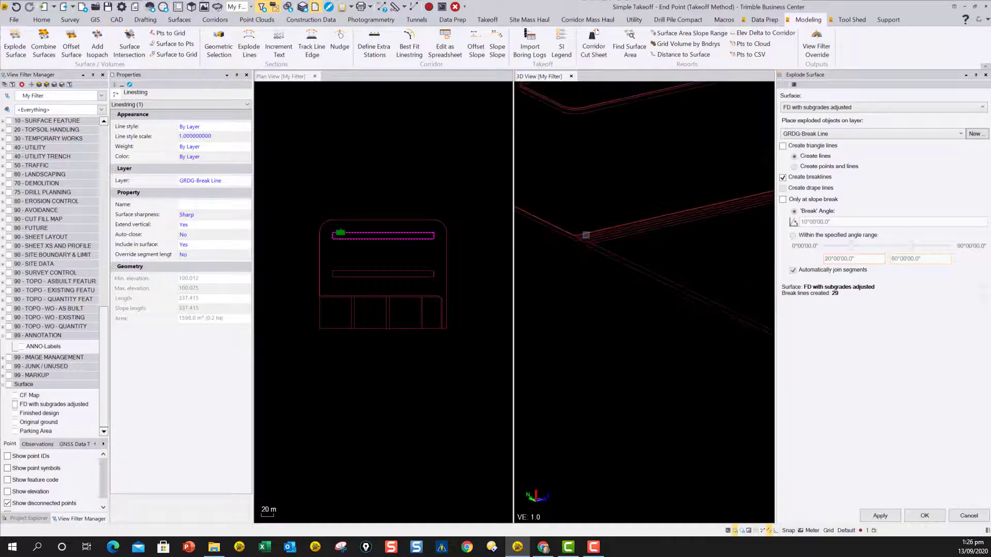
scroll(585, 236, down, 6)
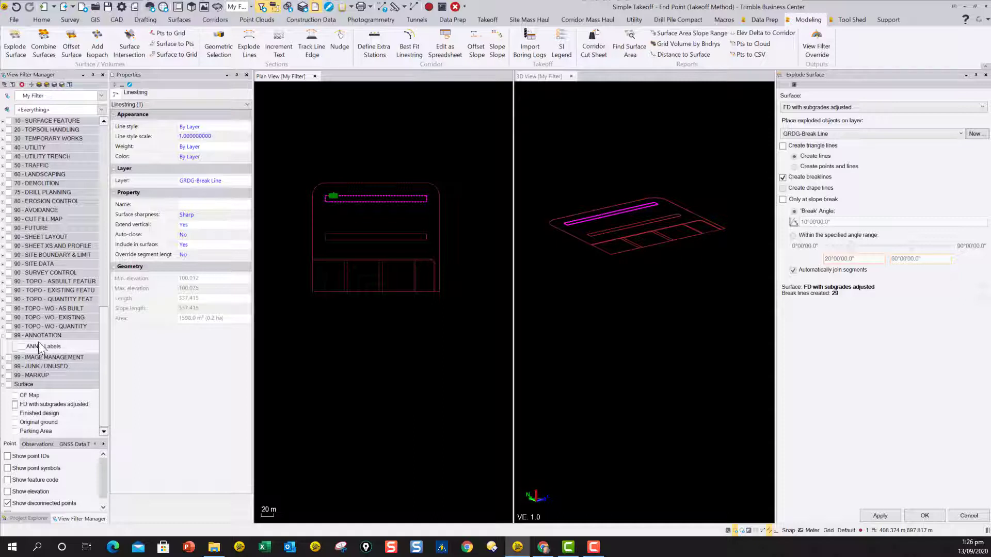
Keep GRDG-Break Line shown and switch Explode Surface to create triangle lines instead of breaklines.
scroll(46, 279, up, 6)
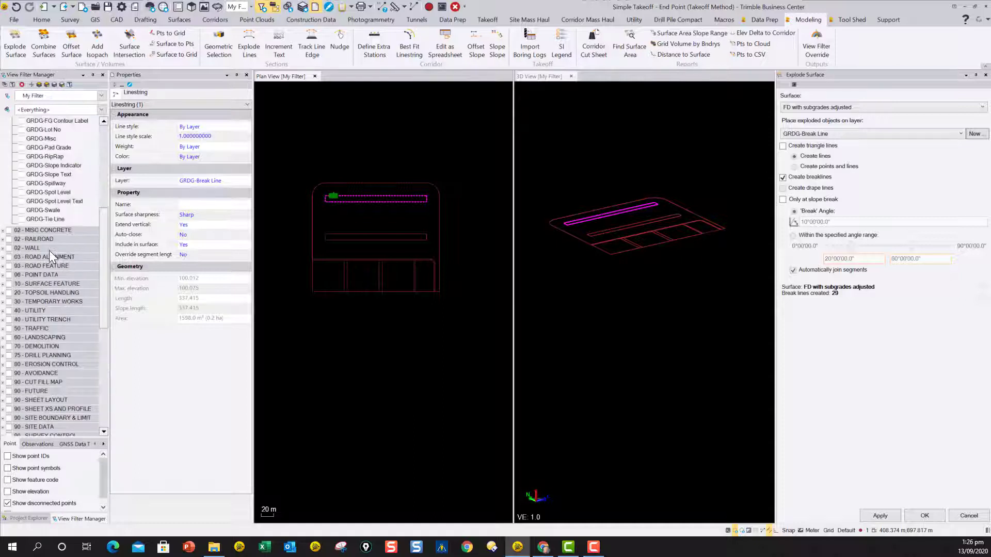
scroll(27, 337, up, 5)
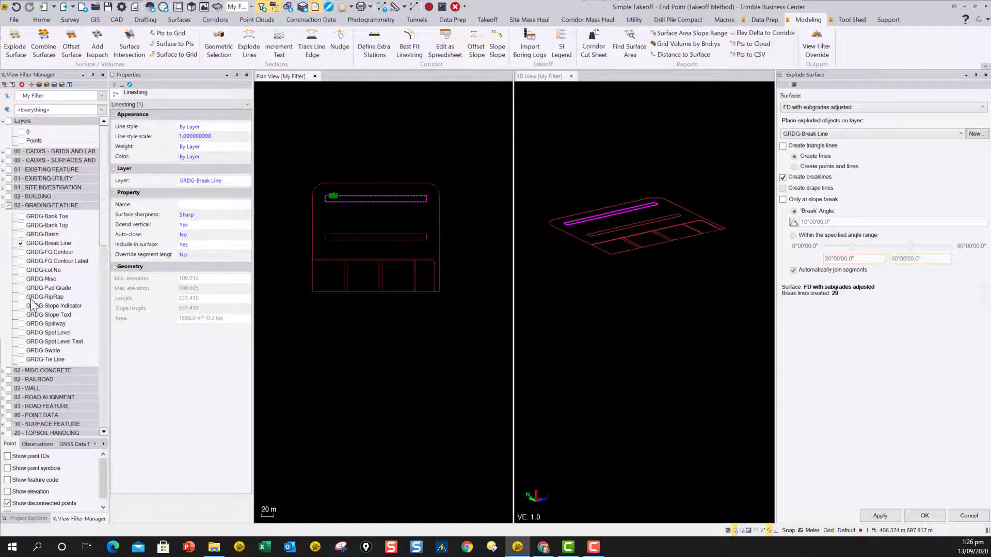
click(21, 243)
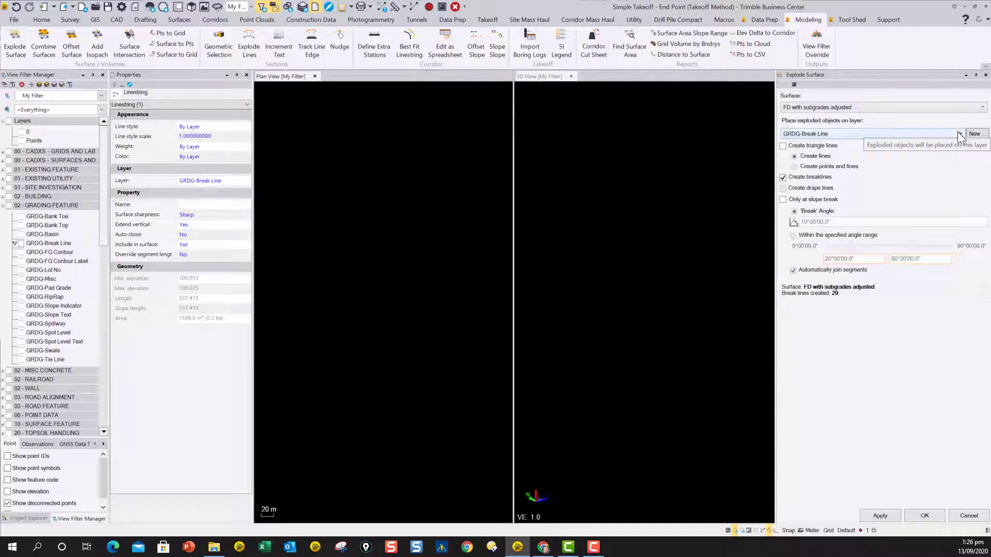
click(21, 243)
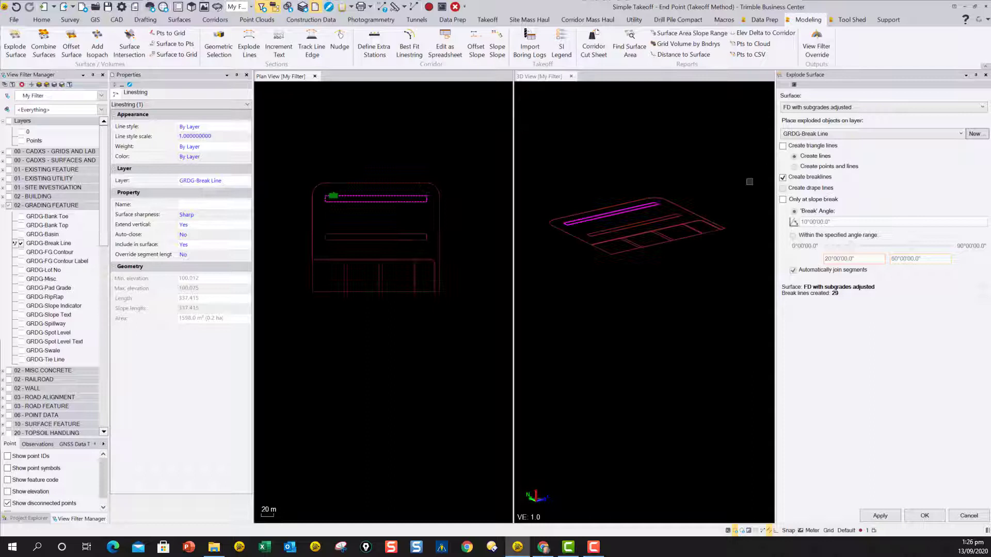
click(783, 147)
click(783, 178)
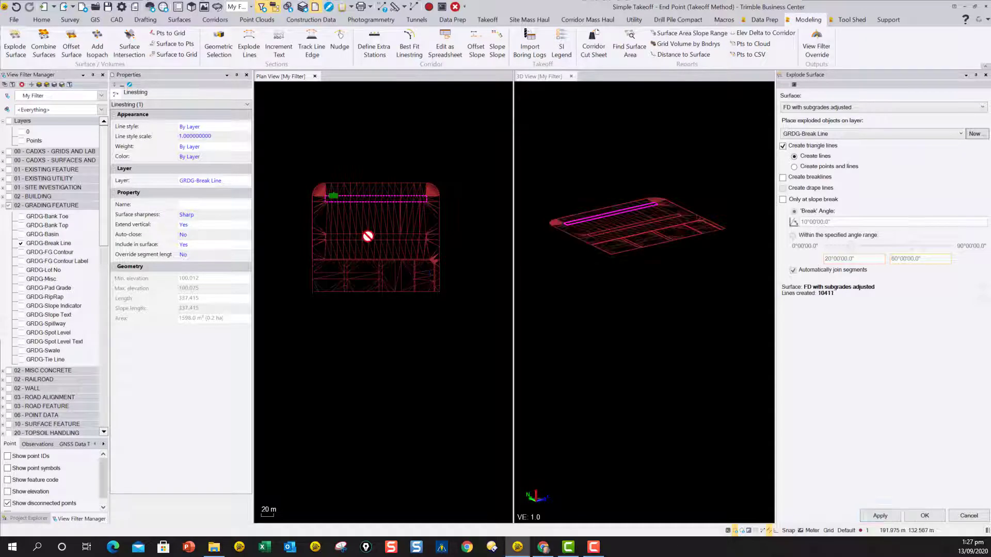
scroll(338, 225, up, 3)
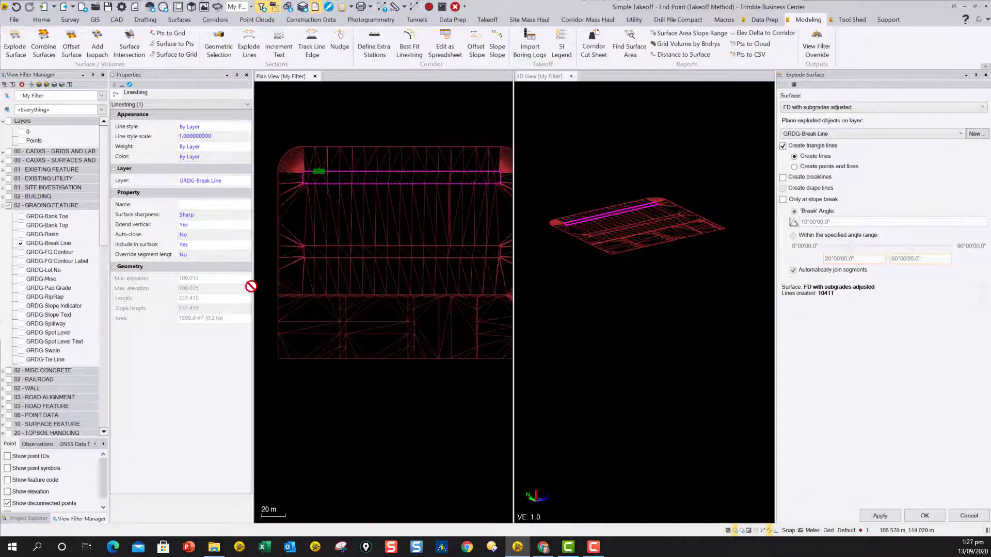
scroll(318, 206, up, 3)
click(319, 205)
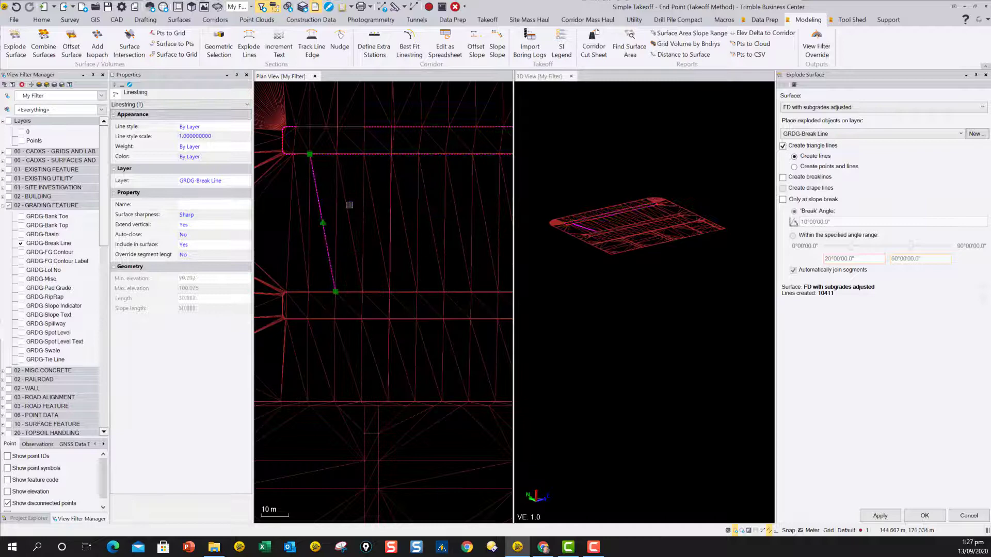
click(385, 210)
click(373, 210)
scroll(373, 210, down, 3)
scroll(397, 225, down, 3)
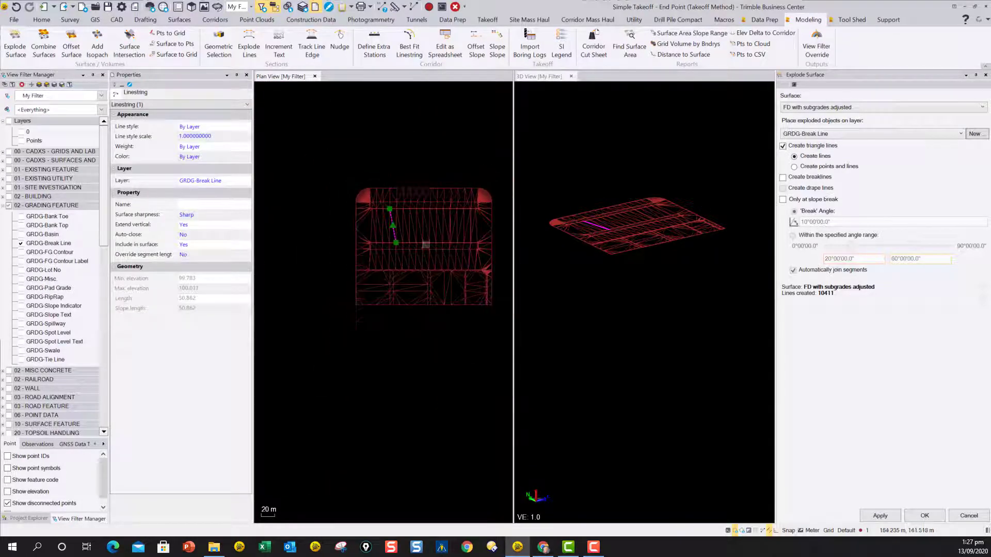
middle_drag(394, 277, 396, 274)
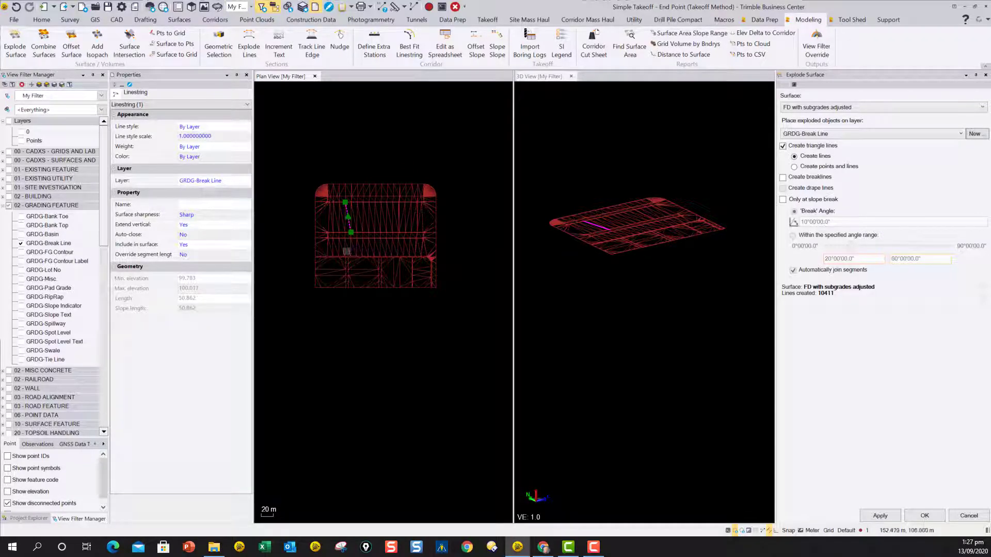
scroll(379, 205, up, 5)
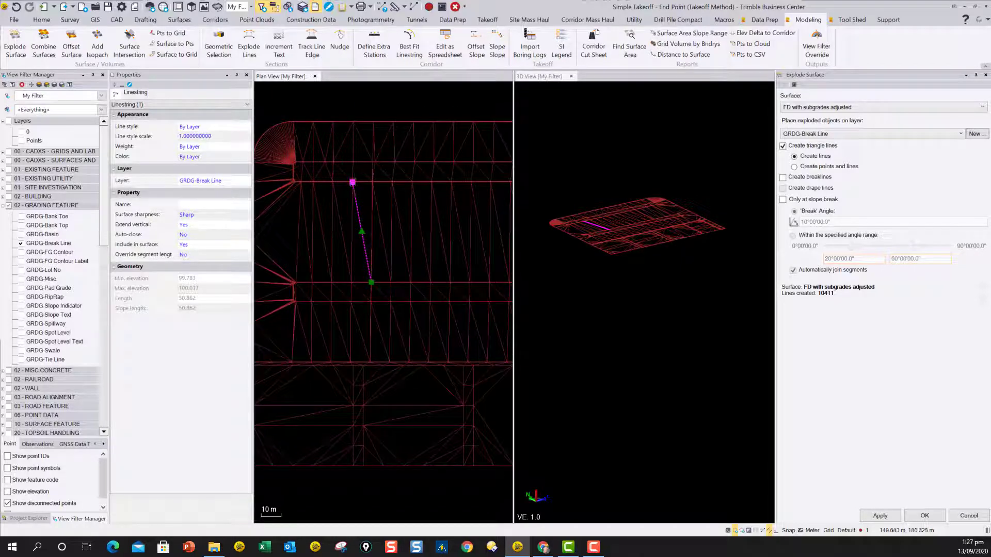
scroll(389, 228, down, 3)
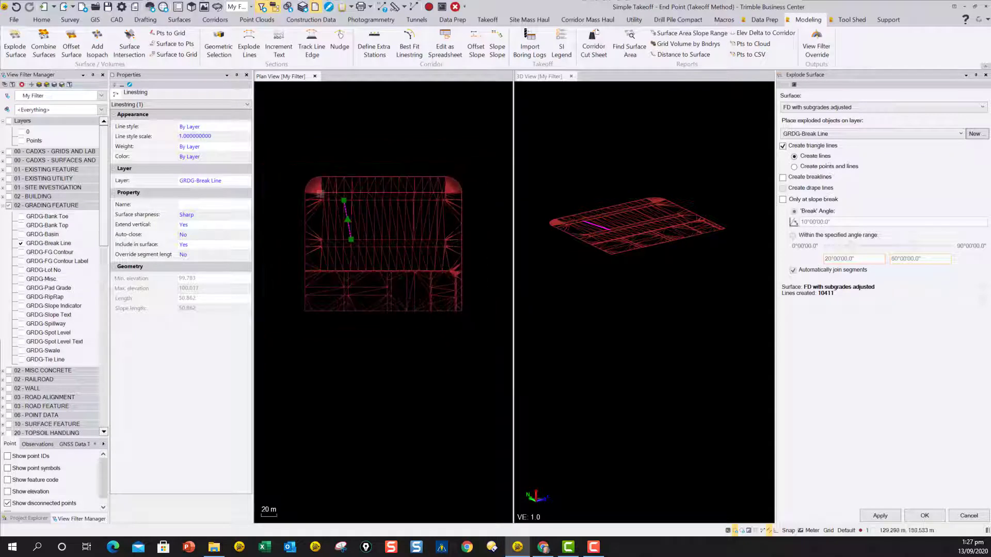
Undo twice to remove the triangle-line explode, then hide the FD with subgrades adjusted surface.
click(16, 7)
click(16, 7)
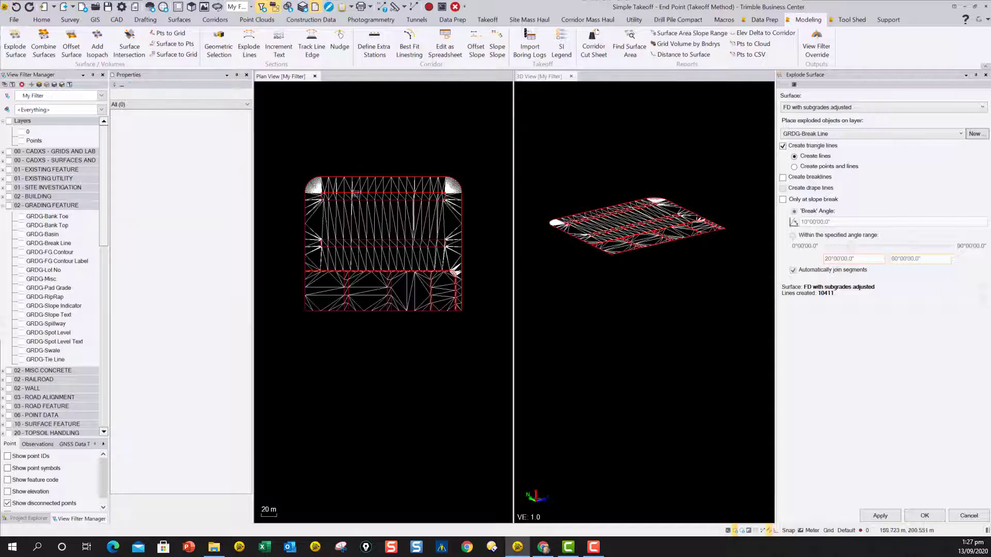
scroll(398, 221, up, 3)
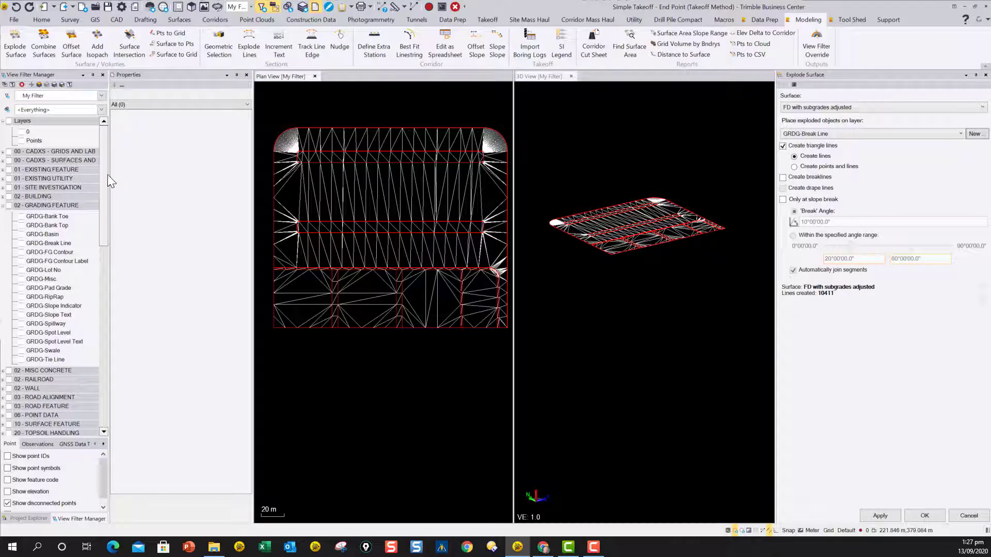
scroll(66, 396, down, 10)
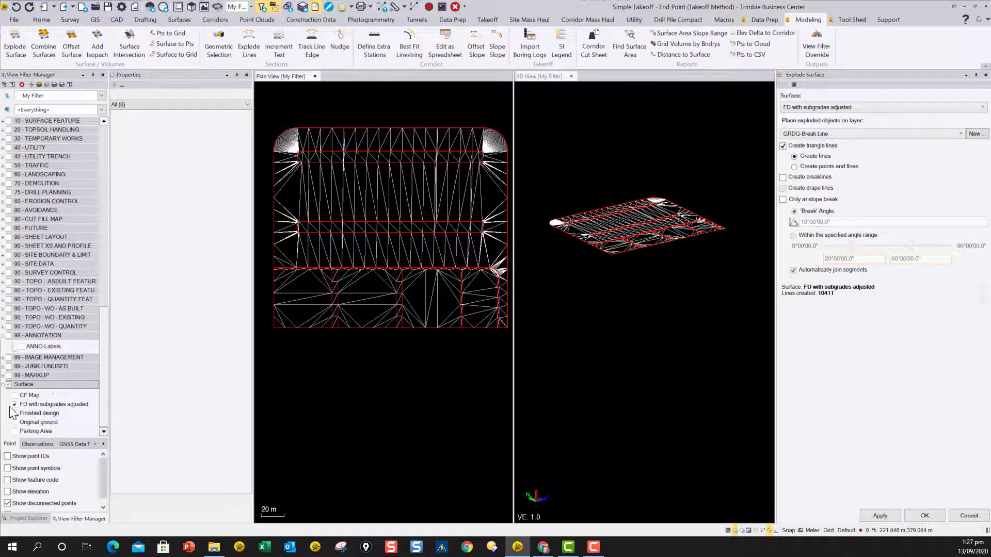
click(15, 404)
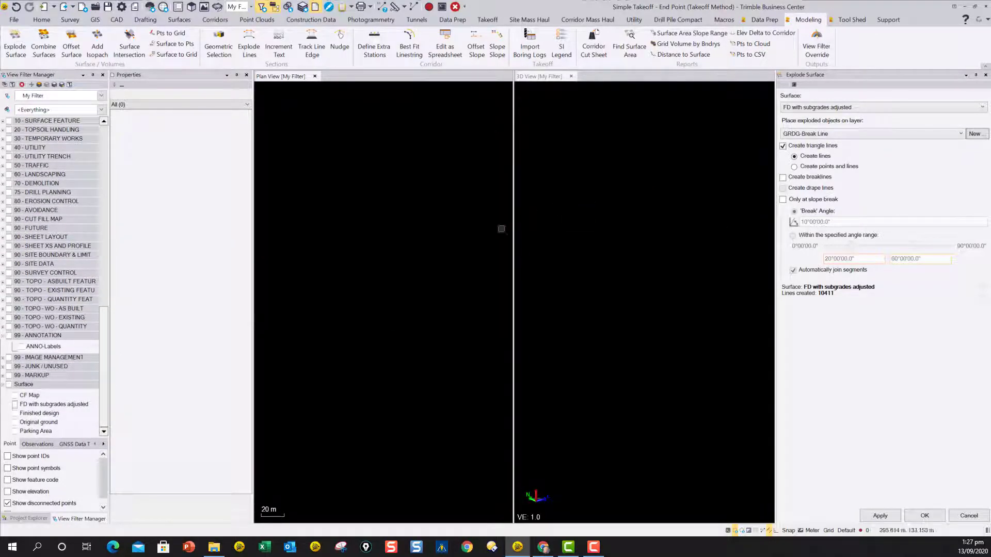
Choose Create points and lines, apply the explode, and turn on the GRDG-Break Line layer.
click(794, 166)
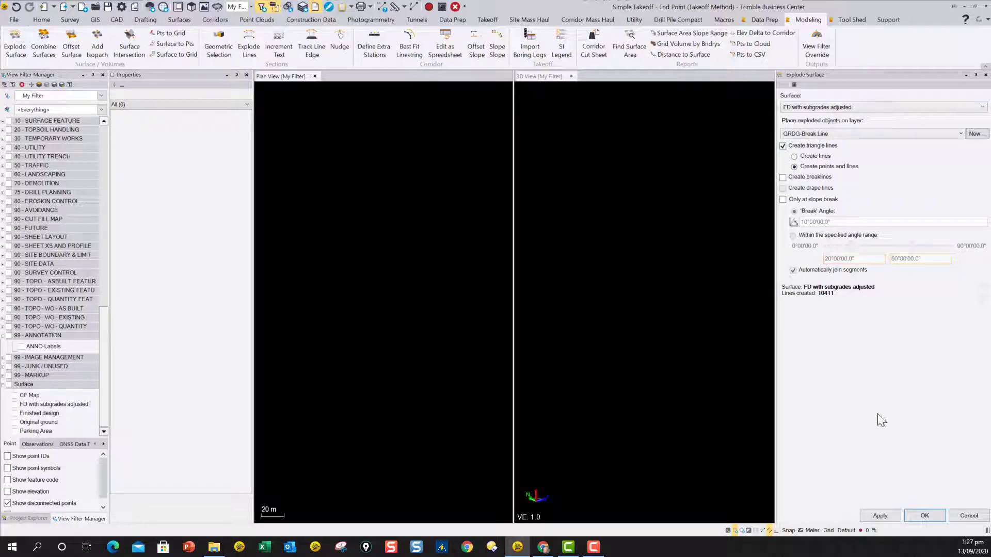
click(880, 515)
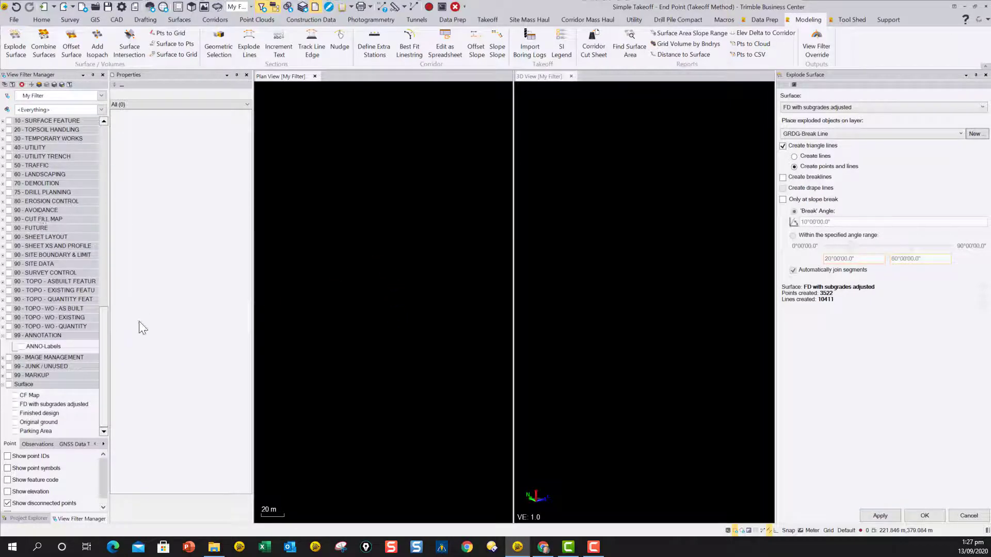
scroll(96, 289, up, 9)
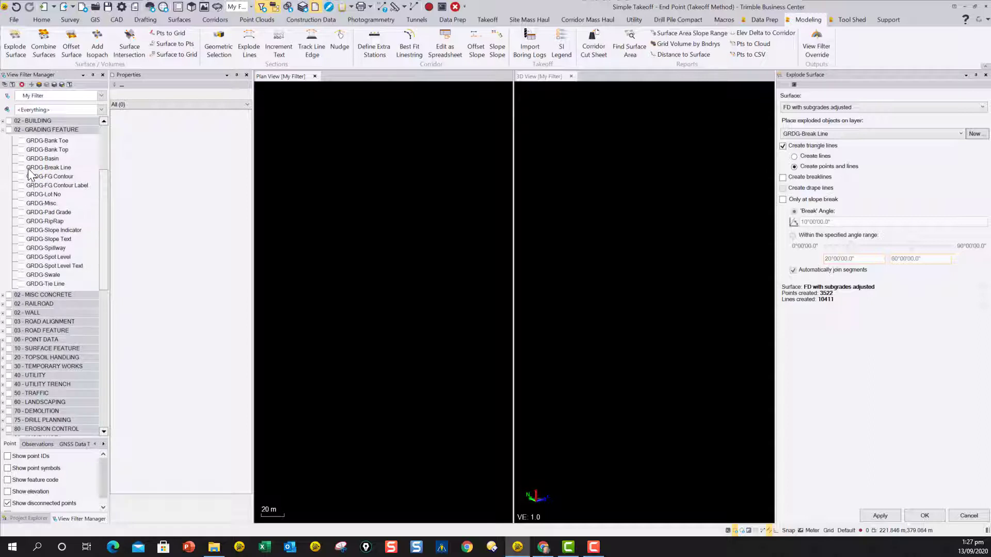
click(21, 167)
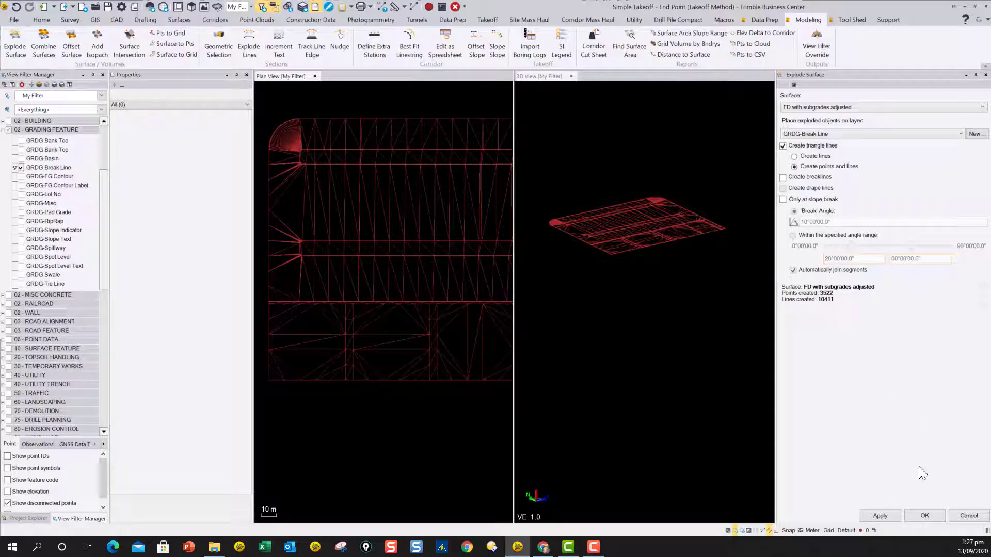
Zoom in and pick an object at a triangle vertex among the overlapping exploded lines.
scroll(324, 140, up, 4)
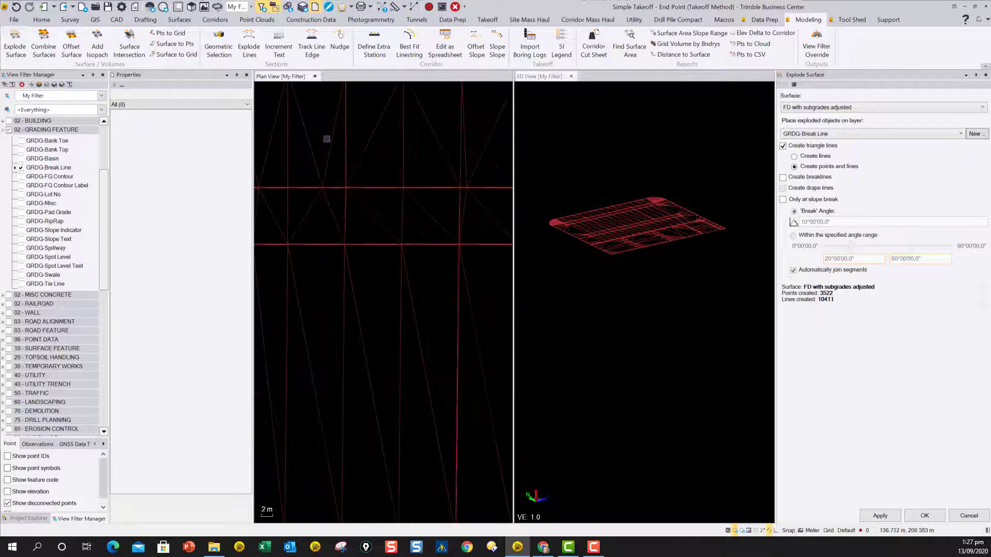
click(323, 186)
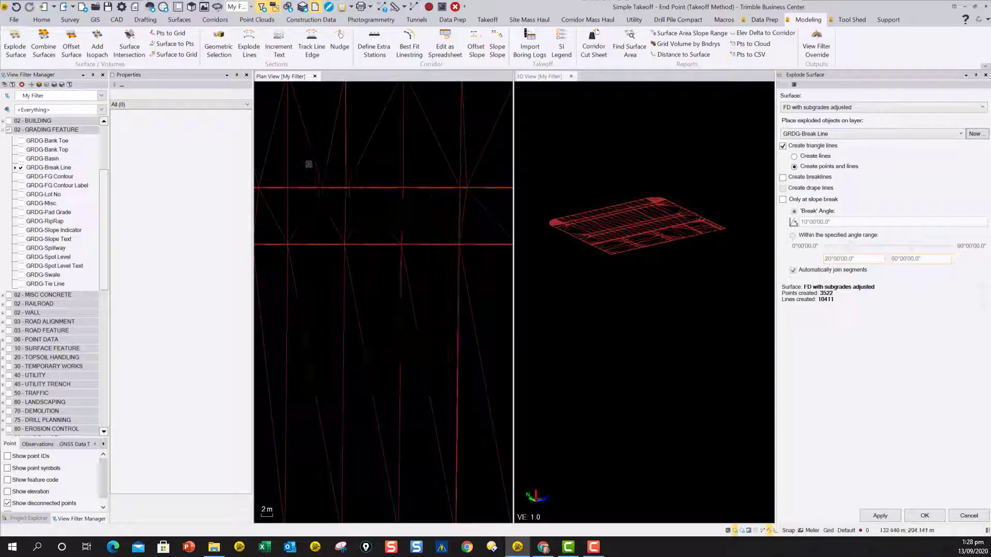
scroll(347, 206, up, 1)
scroll(348, 206, up, 1)
click(344, 165)
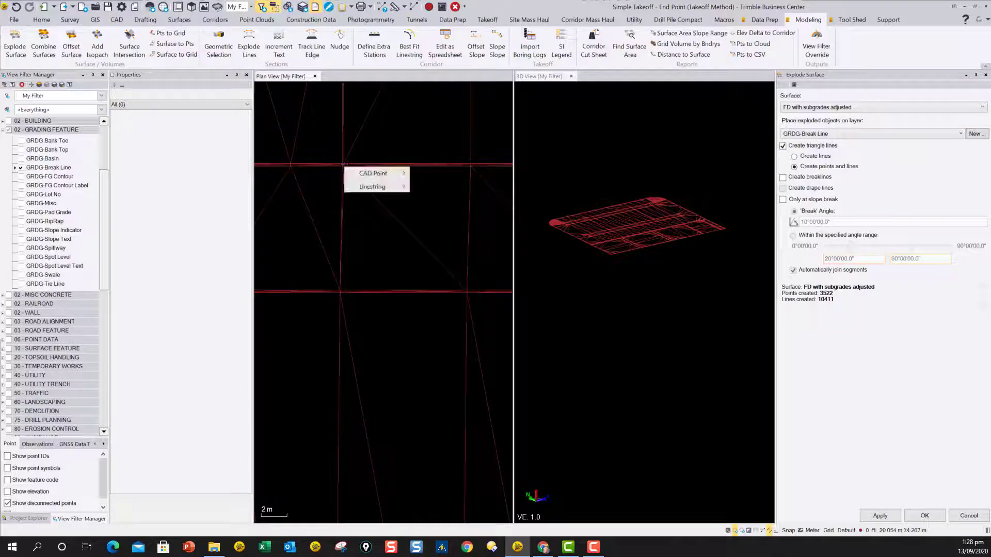
Change the exploded CAD point's elevation from 100.372 to 120.000 in Properties.
mouse_move(382, 174)
click(443, 171)
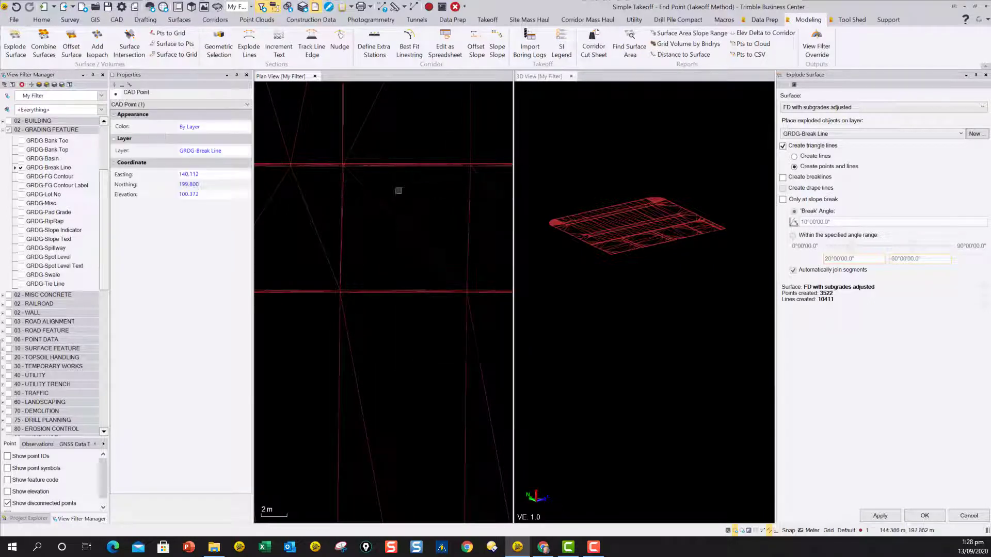
scroll(339, 173, up, 2)
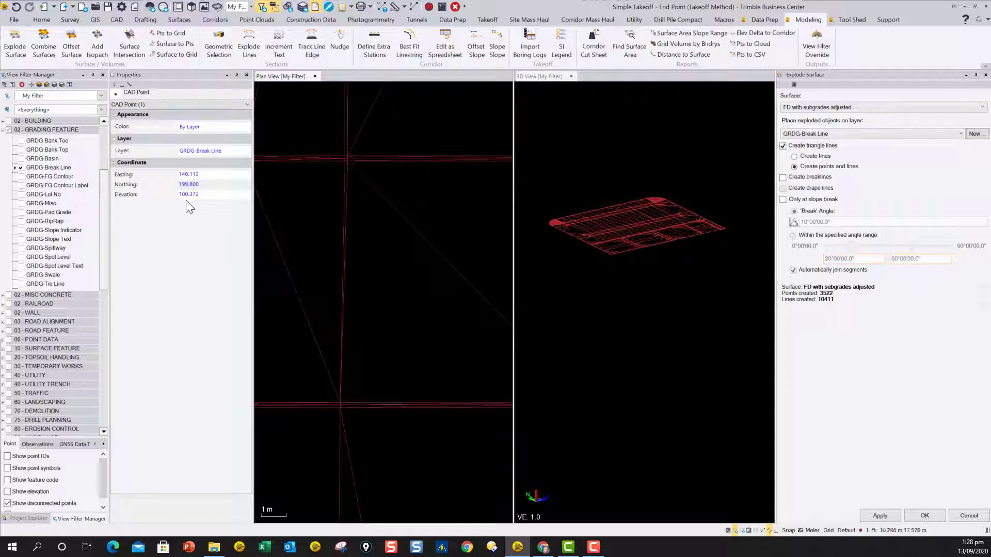
click(207, 196)
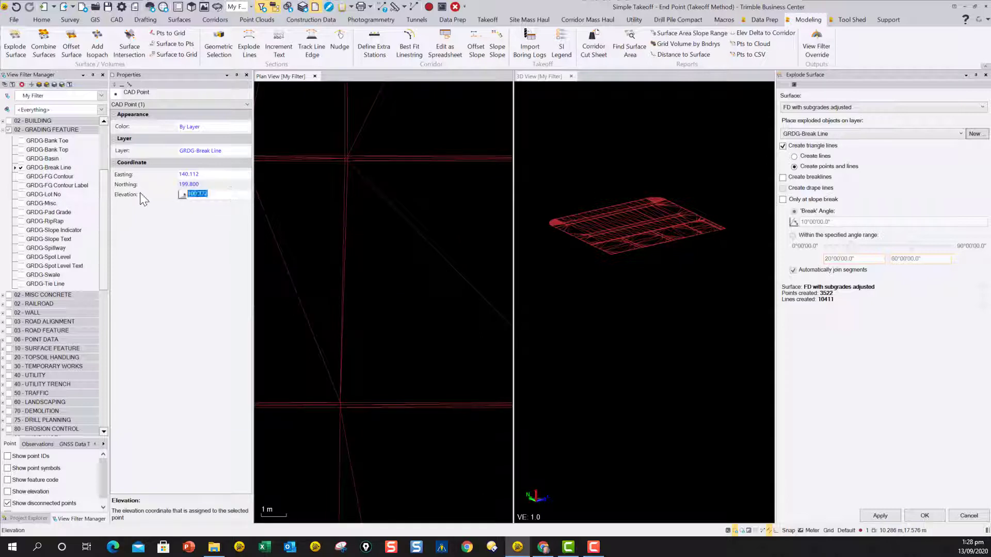
key(End)
key(Home)
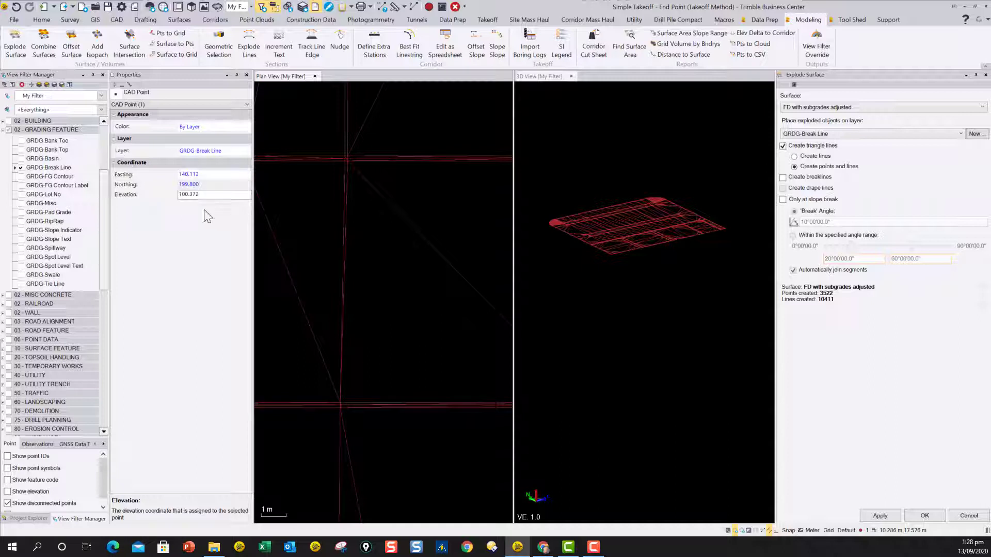
click(202, 195)
double_click(191, 199)
click(240, 200)
double_click(220, 198)
text(120)
key(Return)
Orbit the 3D view to check the raised point.
scroll(600, 199, up, 10)
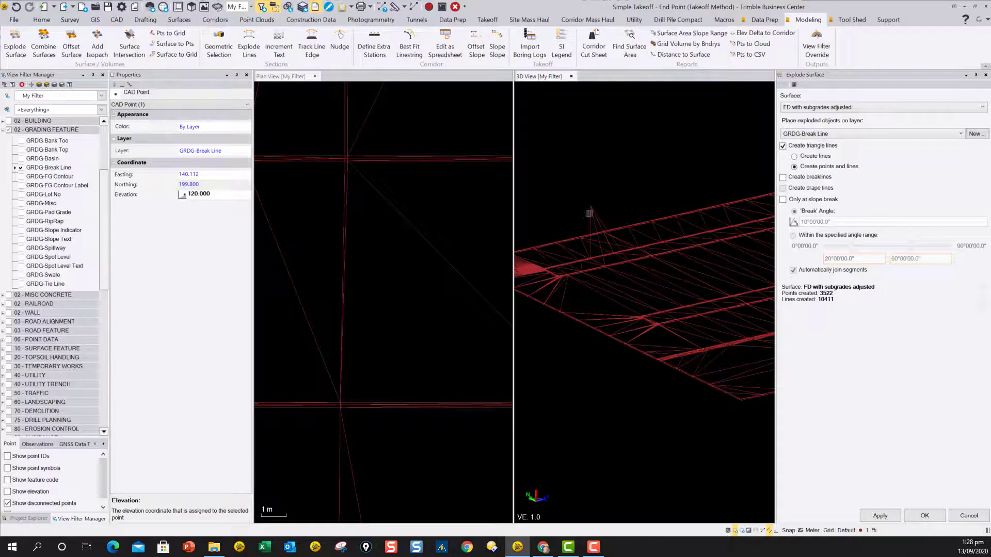
middle_drag(626, 237, 608, 227)
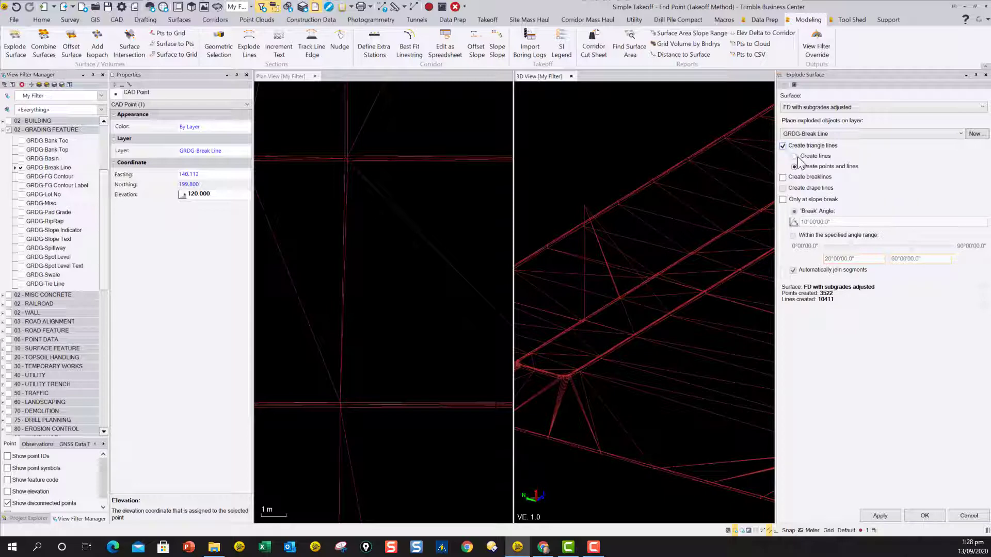
scroll(634, 266, down, 5)
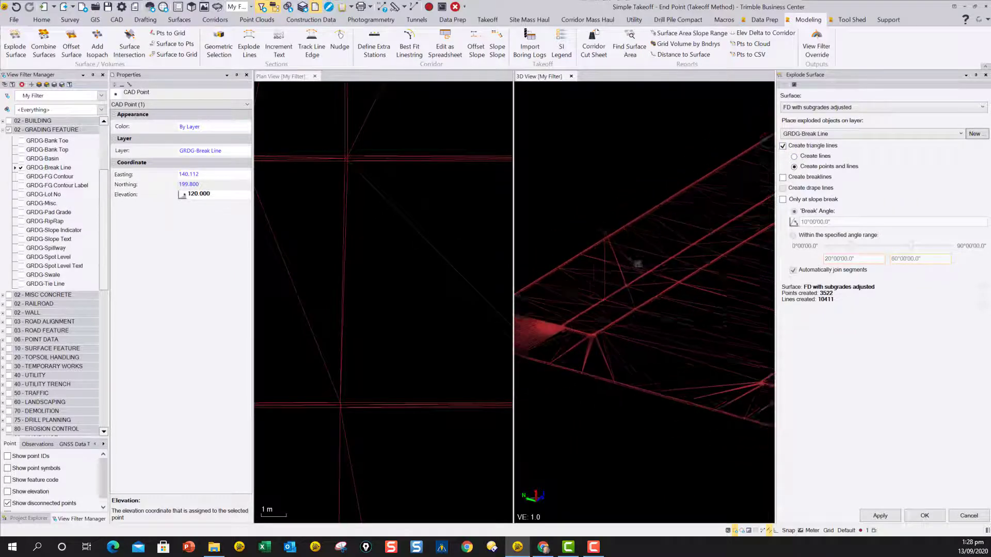
Zoom and pan the plan view across the subdivision's finished-grade surface.
scroll(610, 257, down, 2)
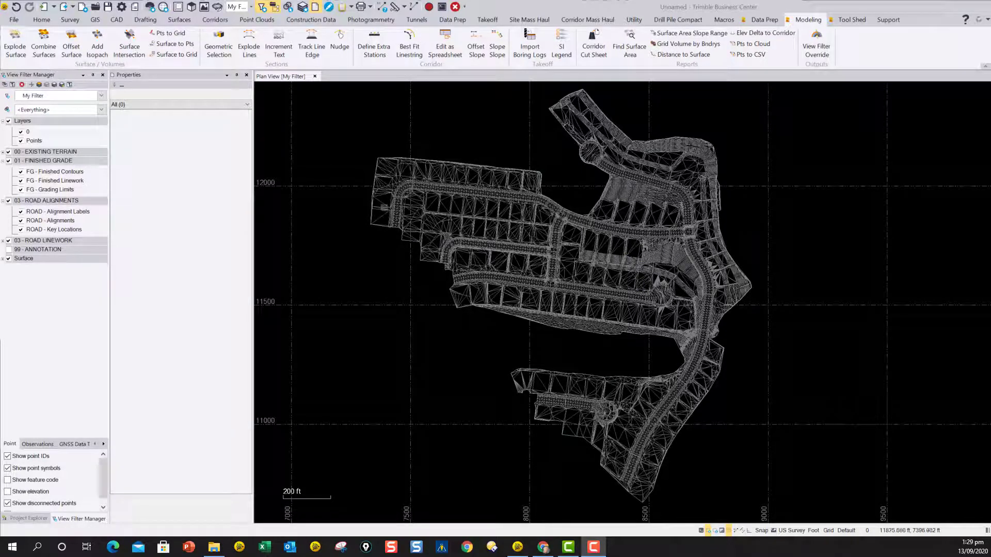
scroll(687, 217, up, 8)
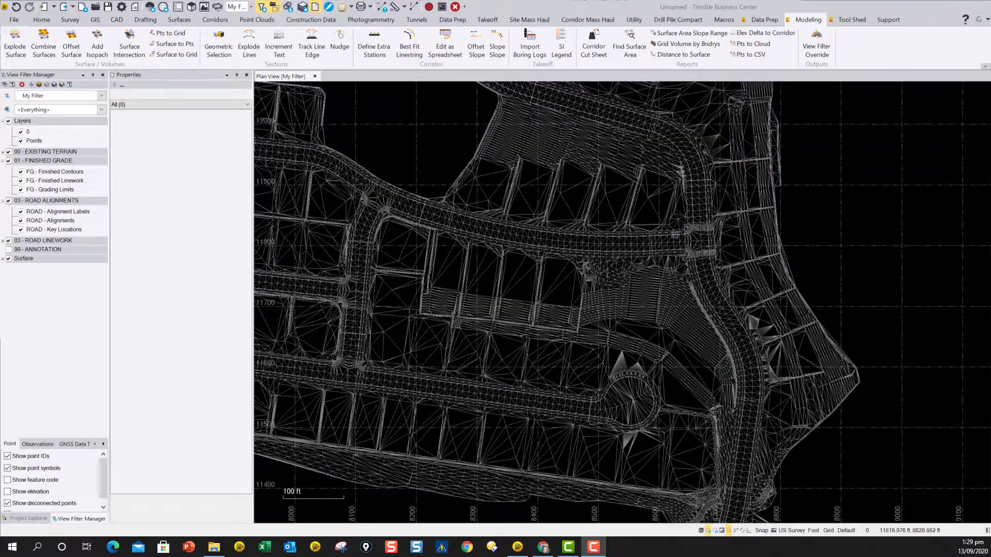
scroll(713, 216, down, 8)
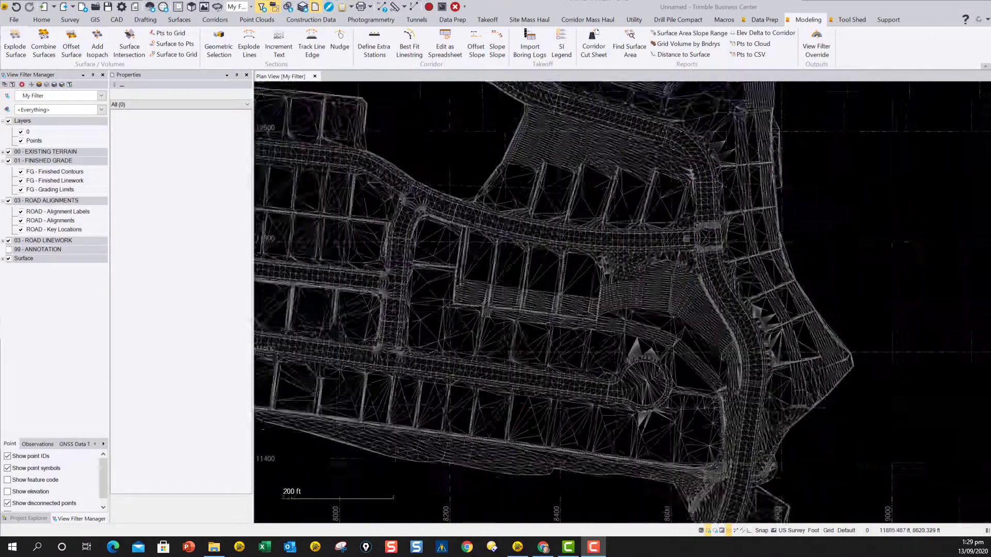
middle_drag(651, 243, 638, 242)
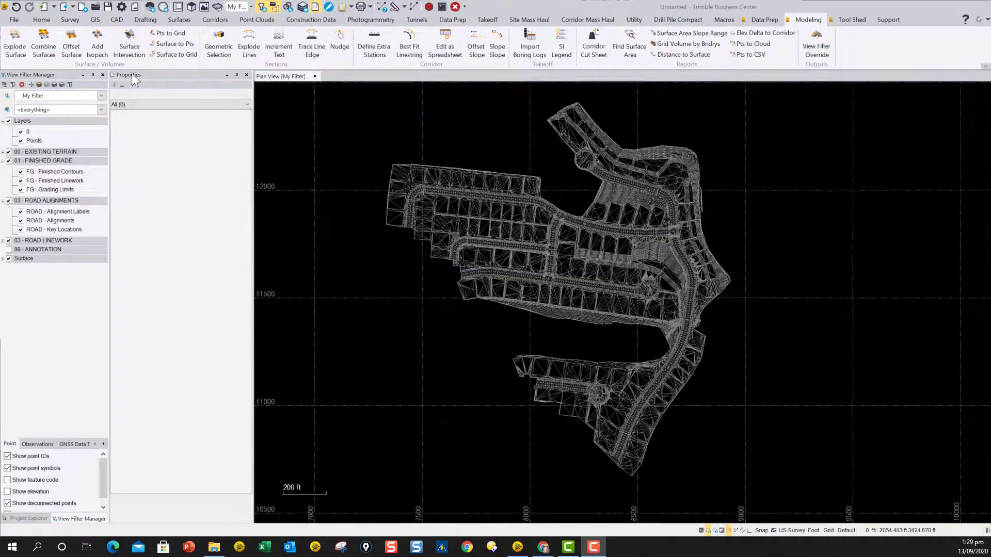
Explode the surface only at slope breaks within a 0.5° to 5° angle range.
click(16, 42)
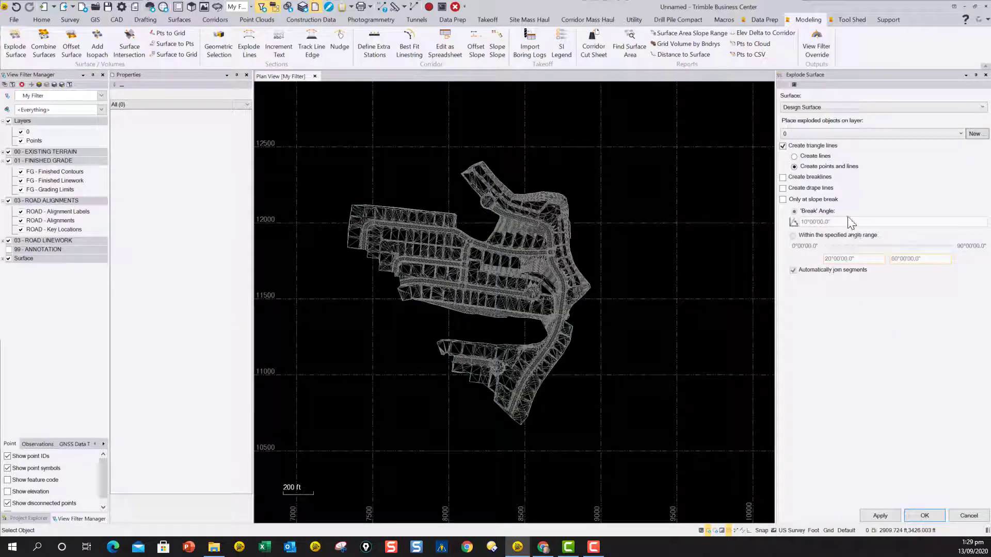
click(783, 200)
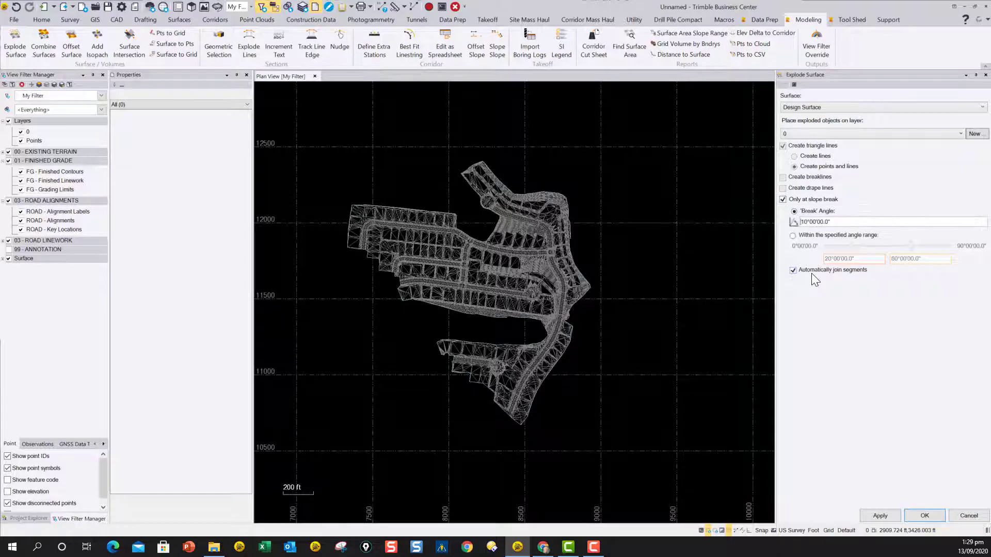
click(793, 236)
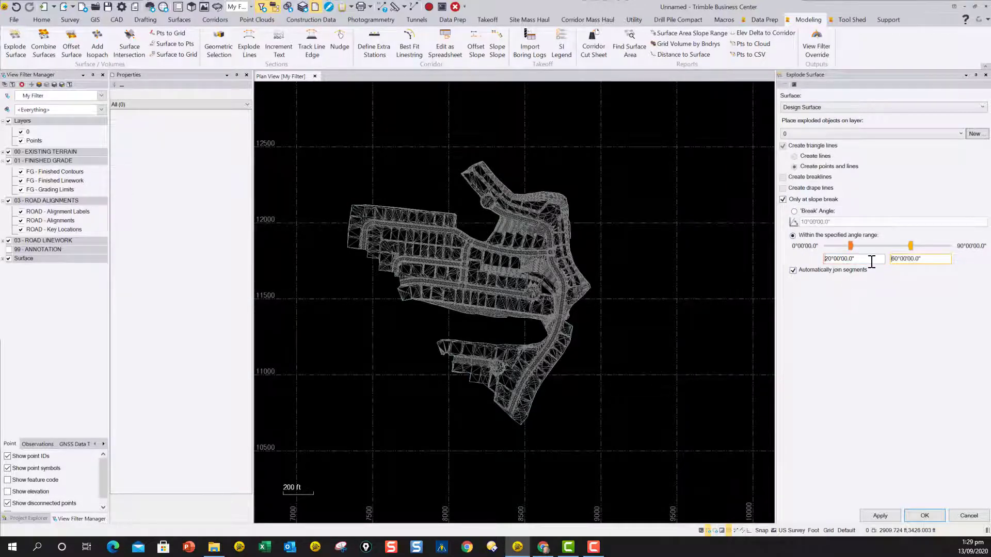
scroll(382, 236, up, 5)
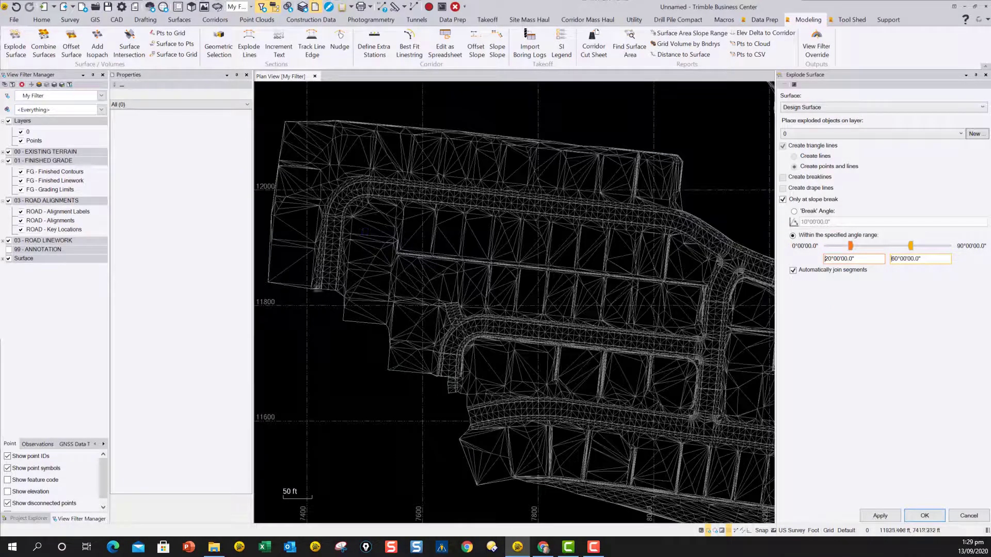
click(850, 260)
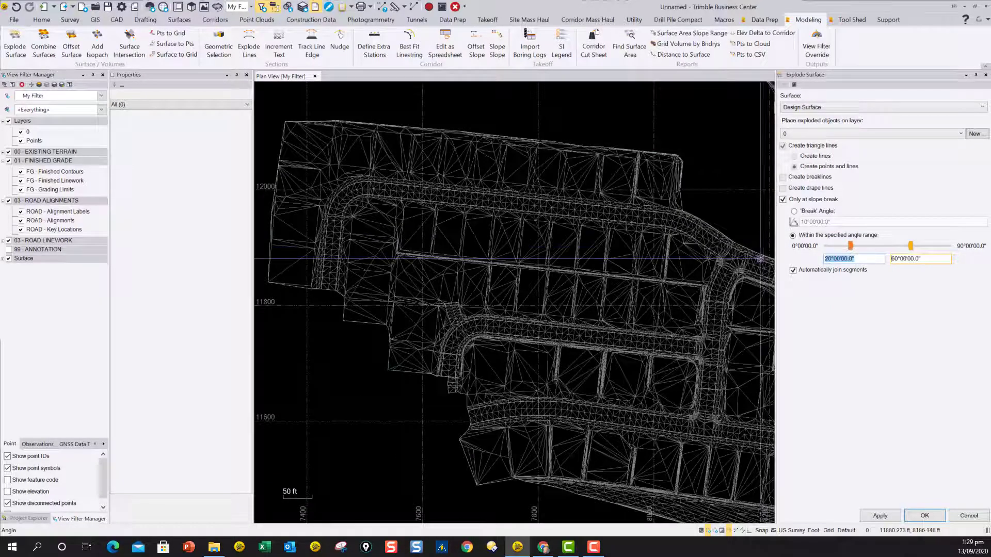
key(Delete)
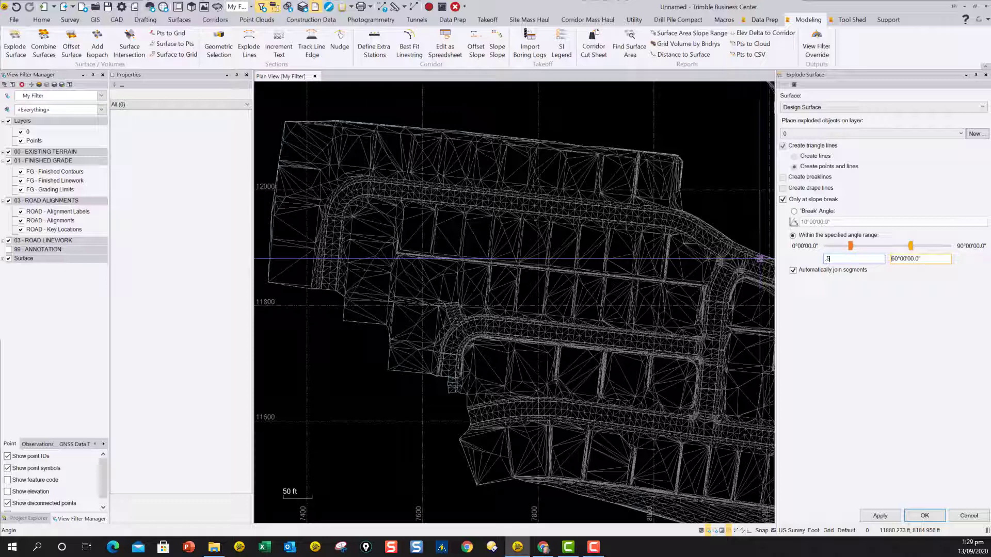
text(.5)
key(Tab)
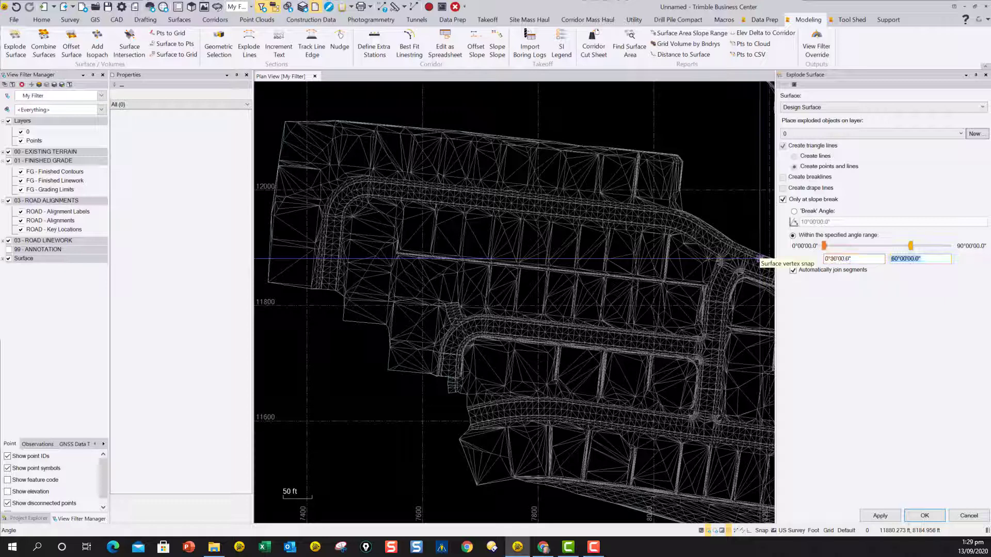
text(5)
key(Tab)
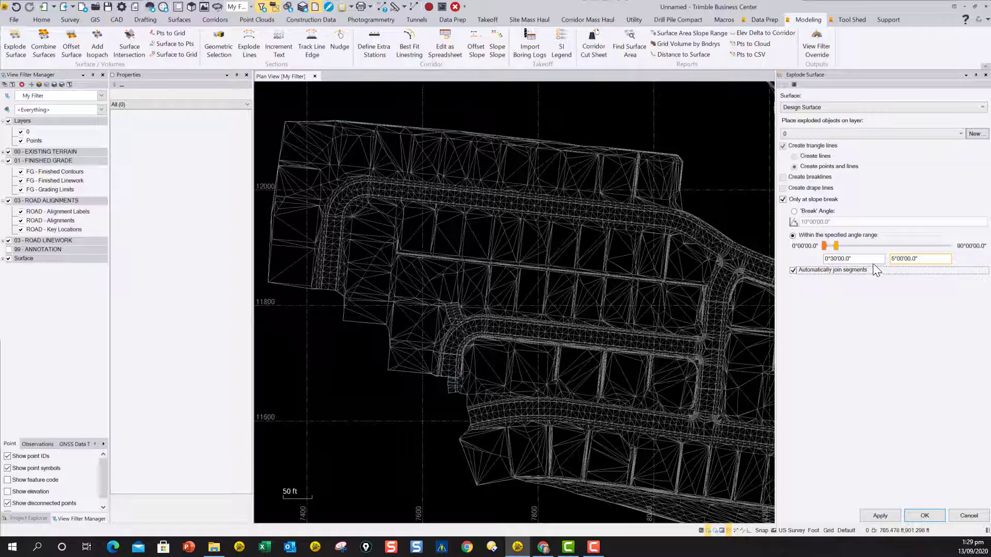
click(873, 263)
click(879, 516)
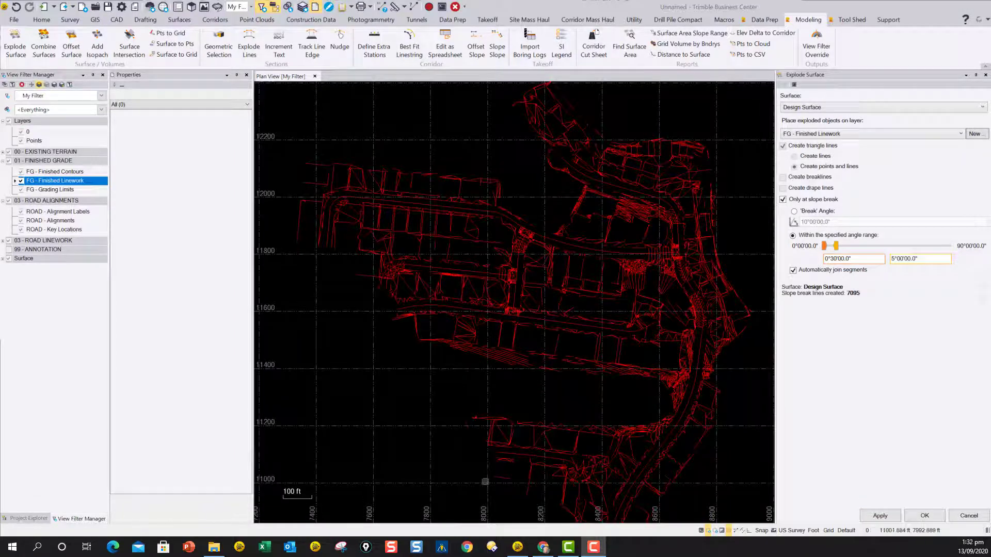
Zoom in and inspect a curved exploded linestring in Properties.
scroll(356, 233, up, 2)
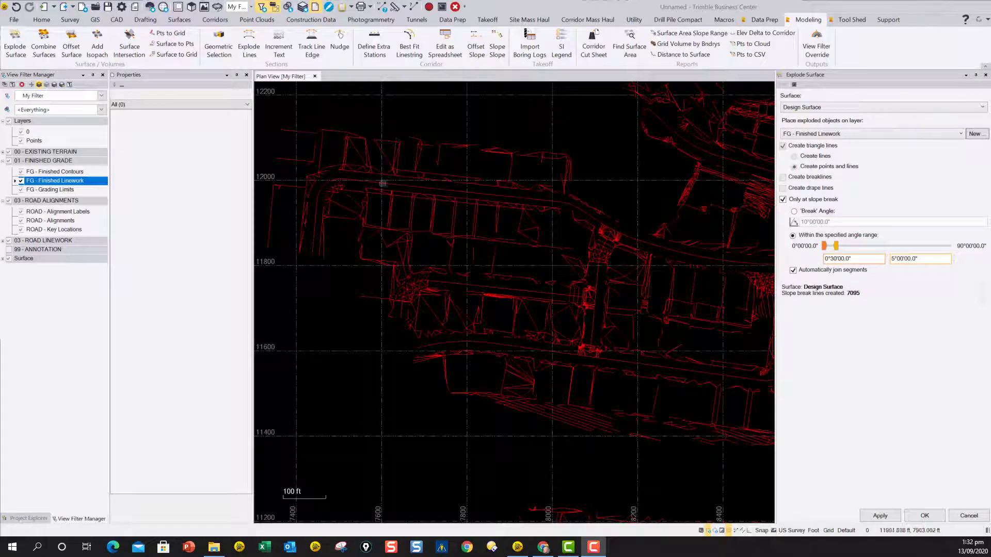
scroll(350, 189, up, 2)
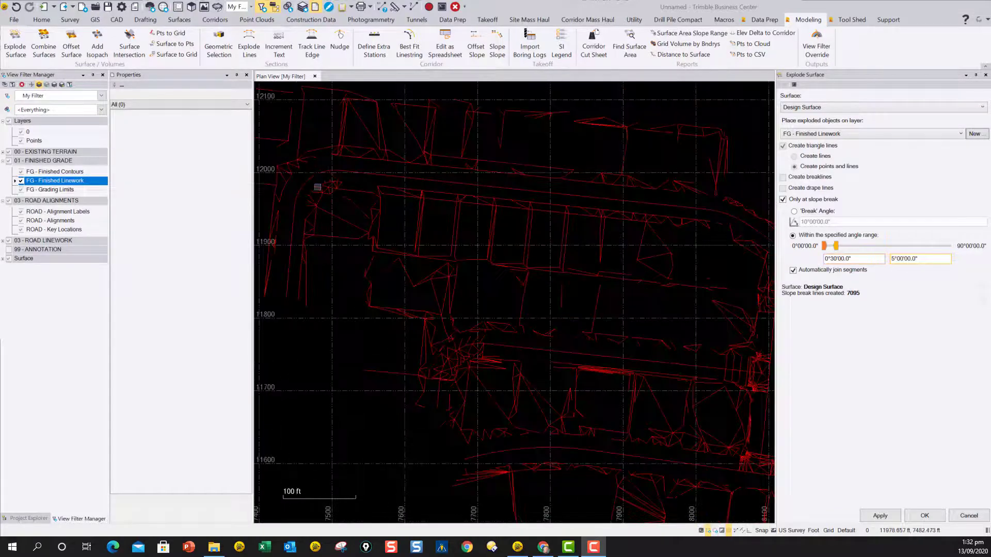
click(318, 175)
scroll(324, 170, up, 2)
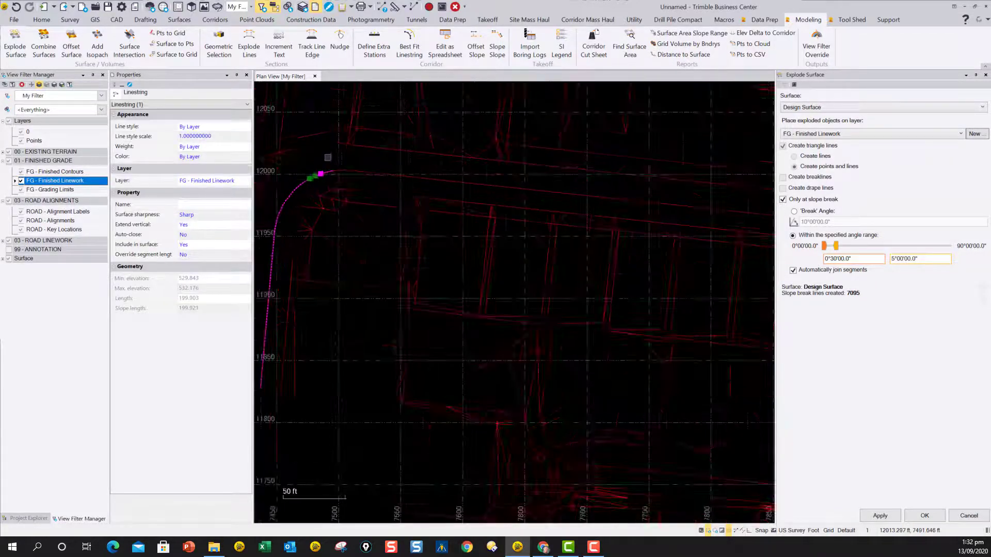
scroll(324, 171, up, 2)
scroll(334, 183, up, 1)
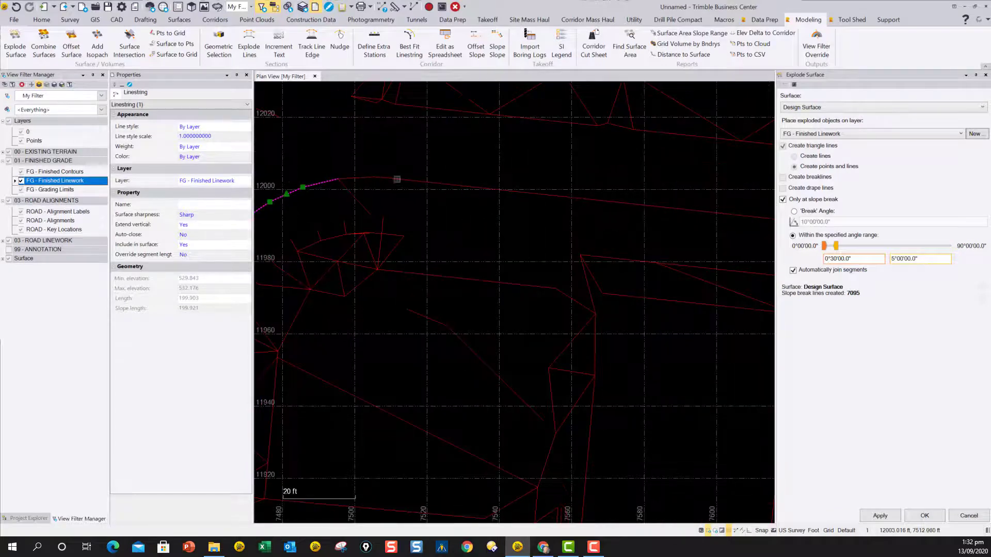
scroll(397, 179, down, 2)
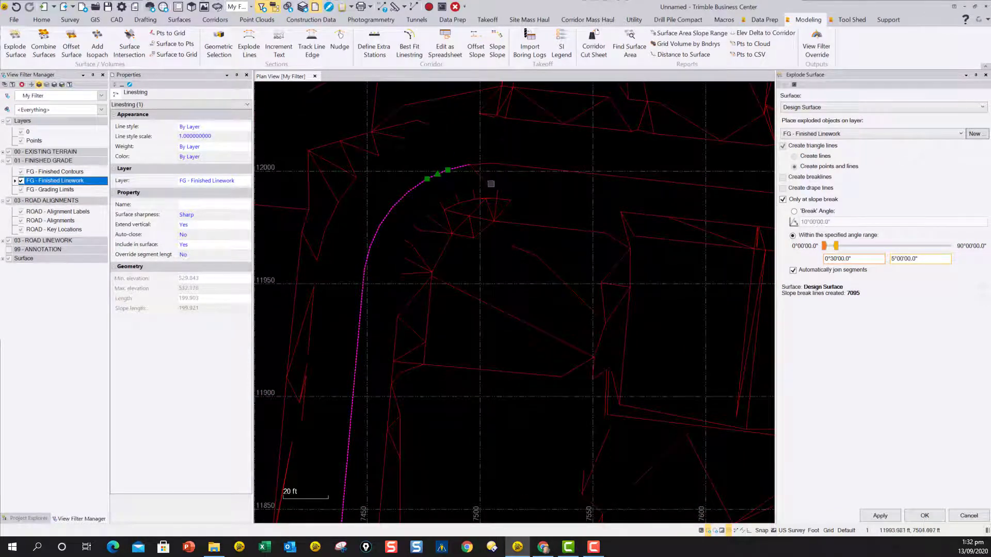
Inspect the long 639 ft linestring and pan across the new linework.
click(480, 166)
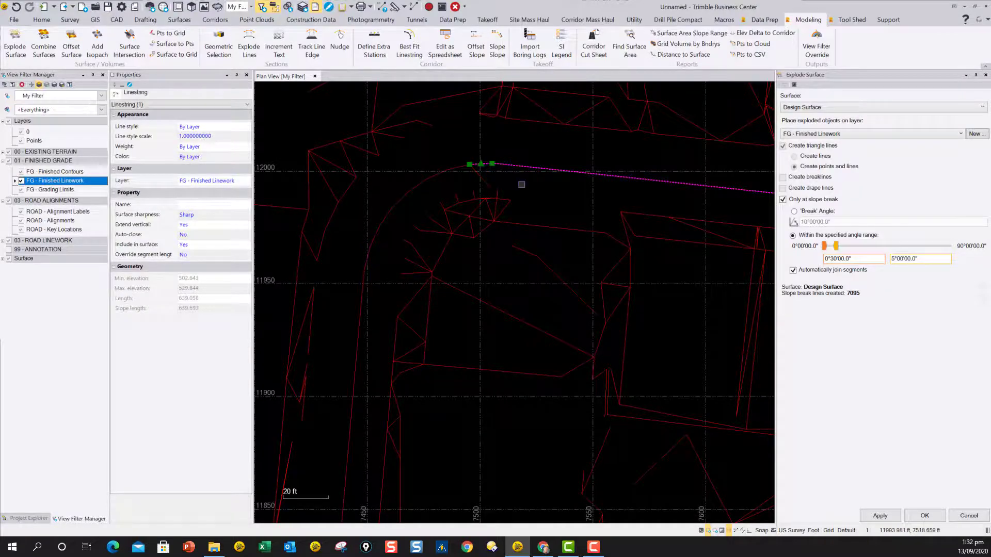
scroll(596, 195, down, 3)
scroll(595, 194, up, 4)
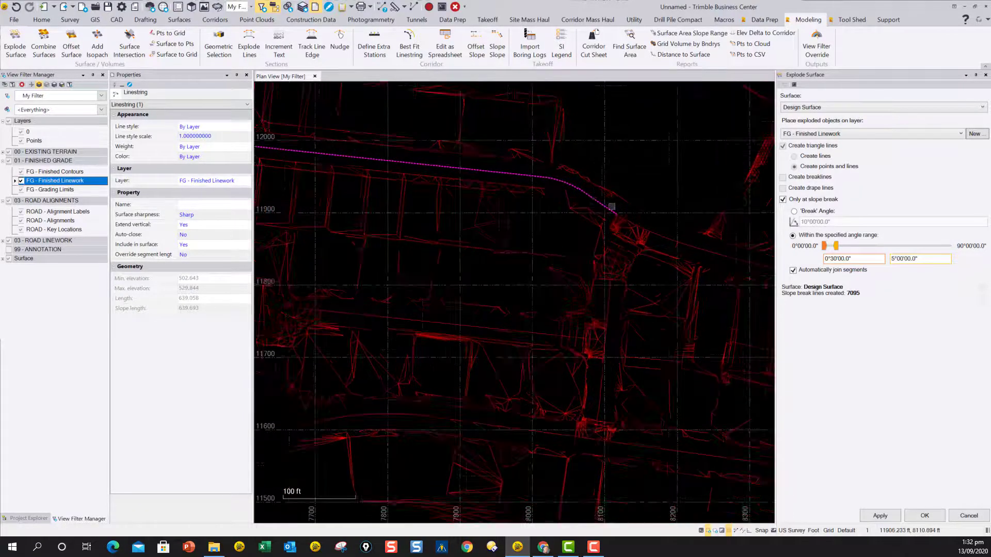
scroll(609, 232, down, 3)
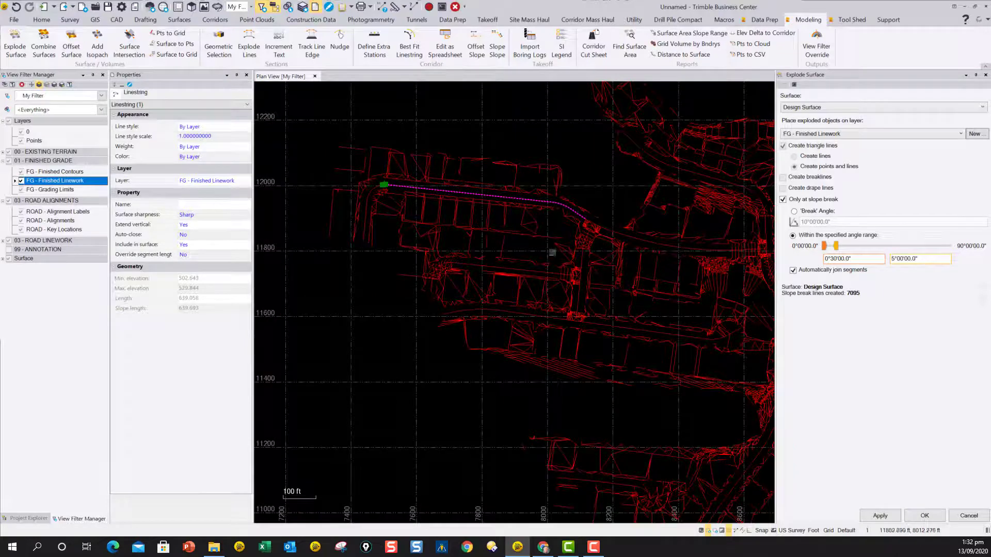
middle_drag(553, 252, 543, 263)
scroll(543, 263, down, 3)
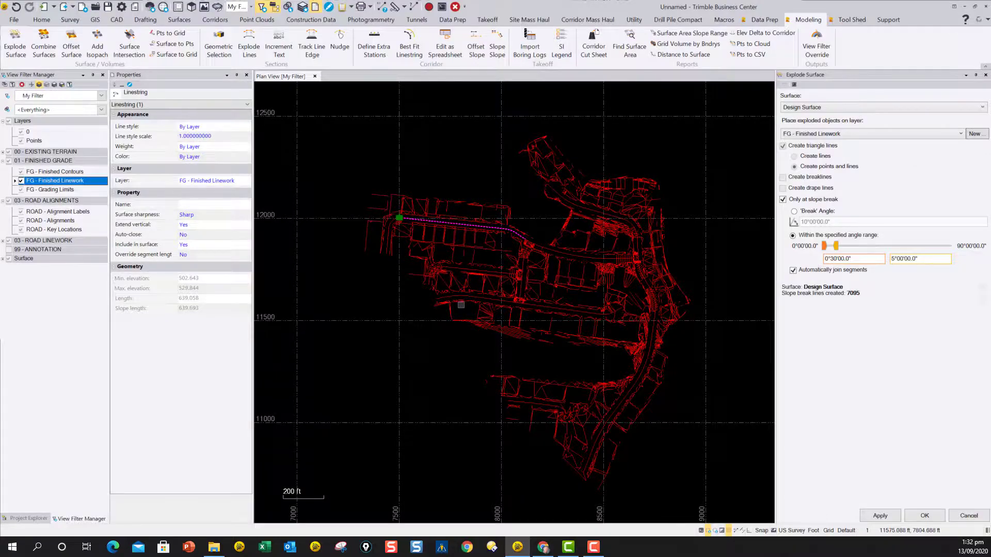
scroll(460, 305, up, 6)
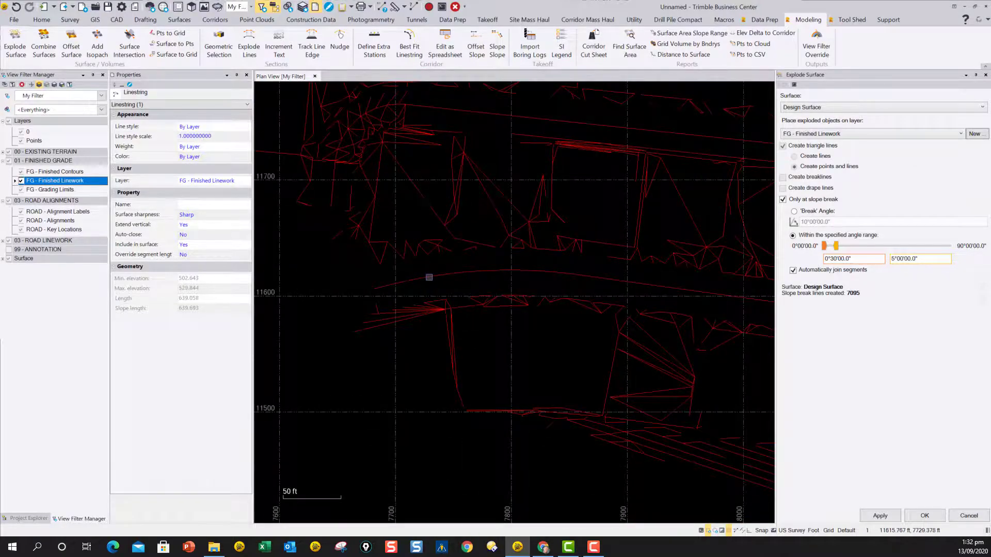
Check the length of another exploded linestring.
click(429, 277)
scroll(464, 279, down, 4)
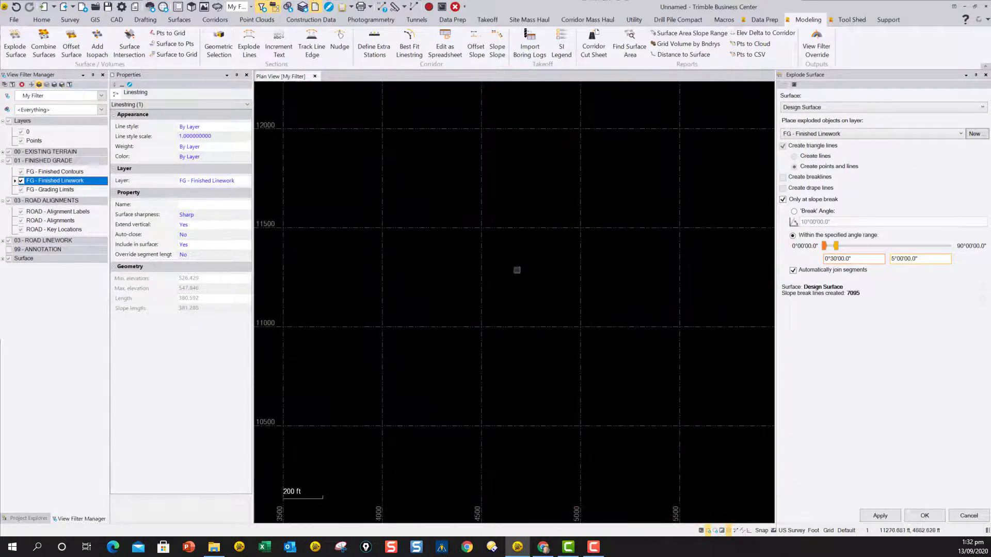
scroll(500, 297, up, 3)
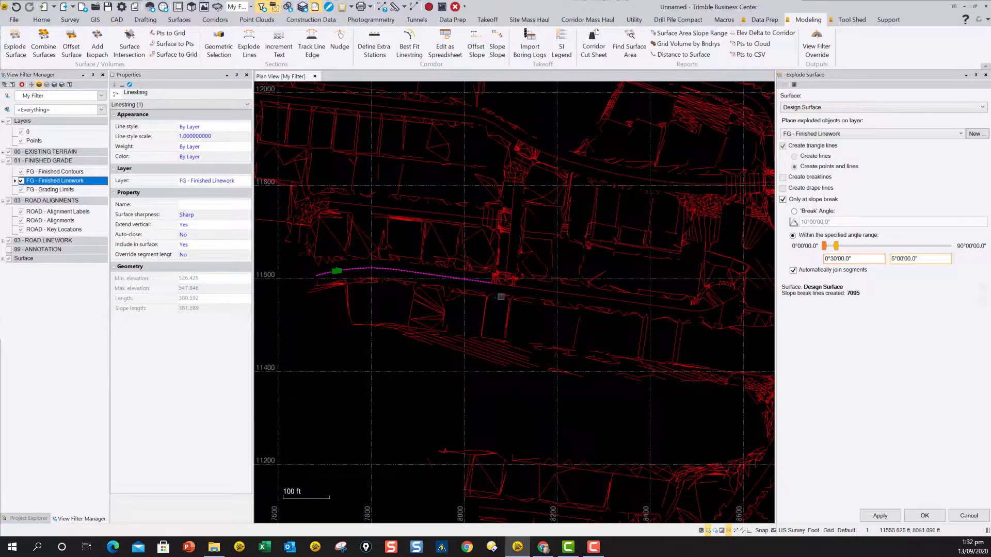
scroll(501, 297, up, 10)
Select the successive segments of the road edge line together.
click(504, 268)
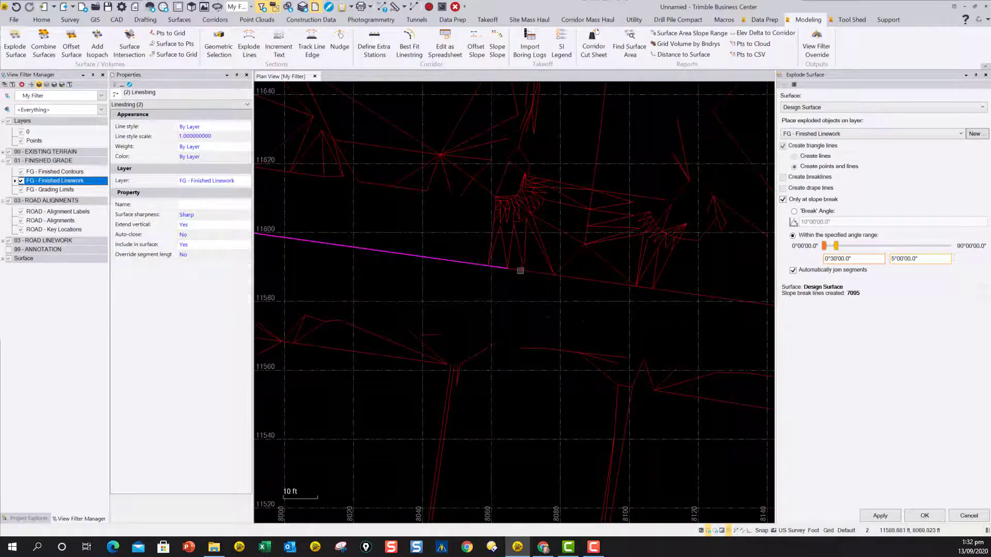
click(539, 275)
click(557, 279)
click(577, 282)
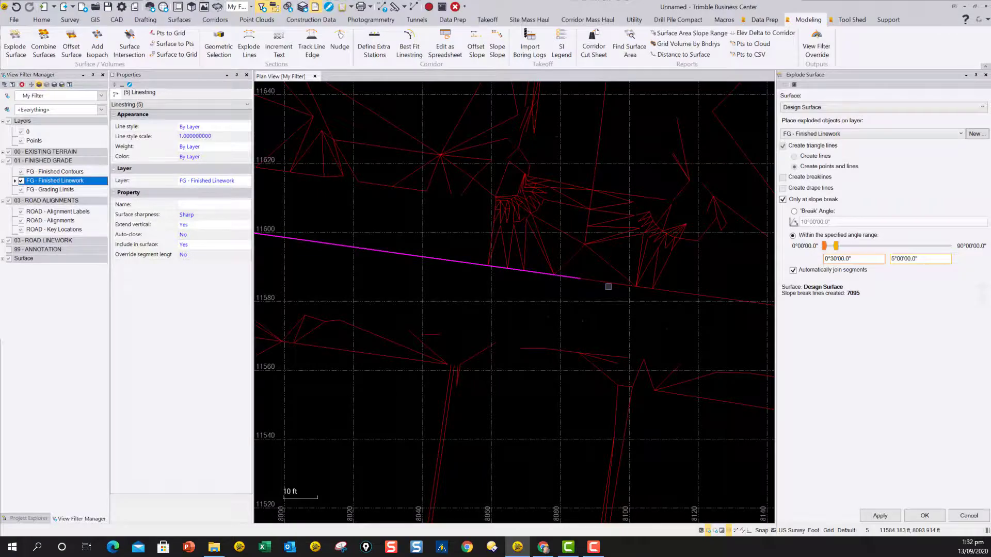
scroll(608, 286, down, 2)
click(610, 286)
scroll(602, 285, up, 6)
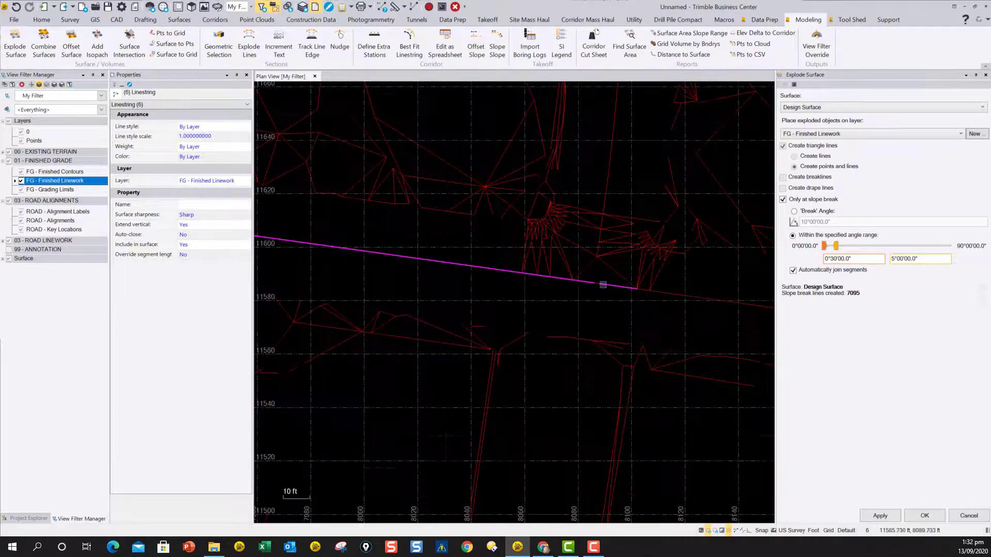
click(588, 281)
scroll(589, 282, down, 8)
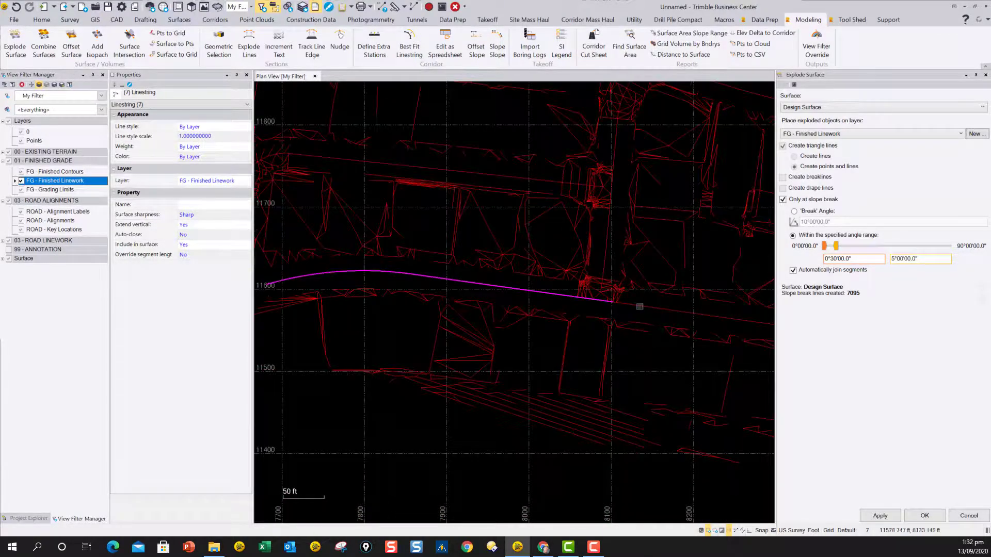
scroll(611, 308, down, 2)
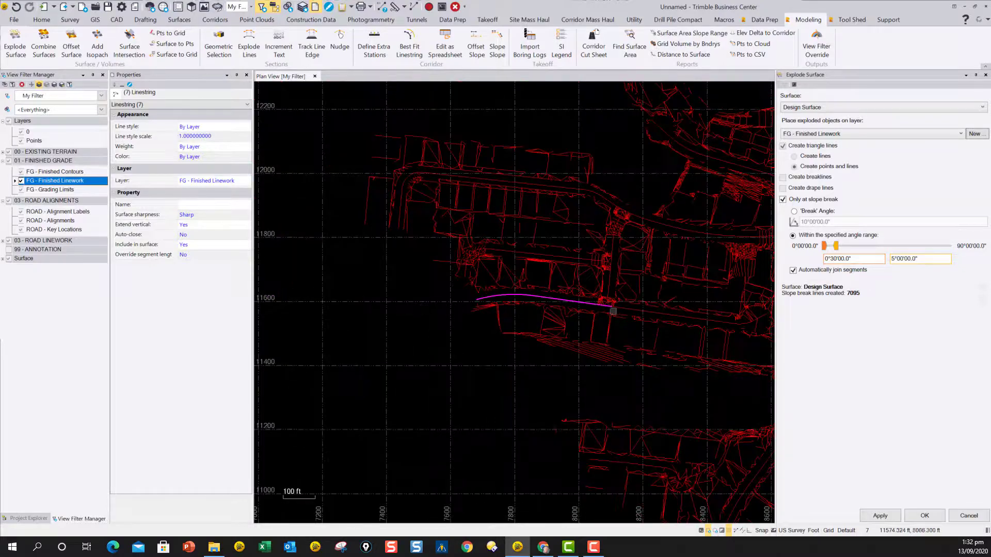
scroll(504, 258, down, 2)
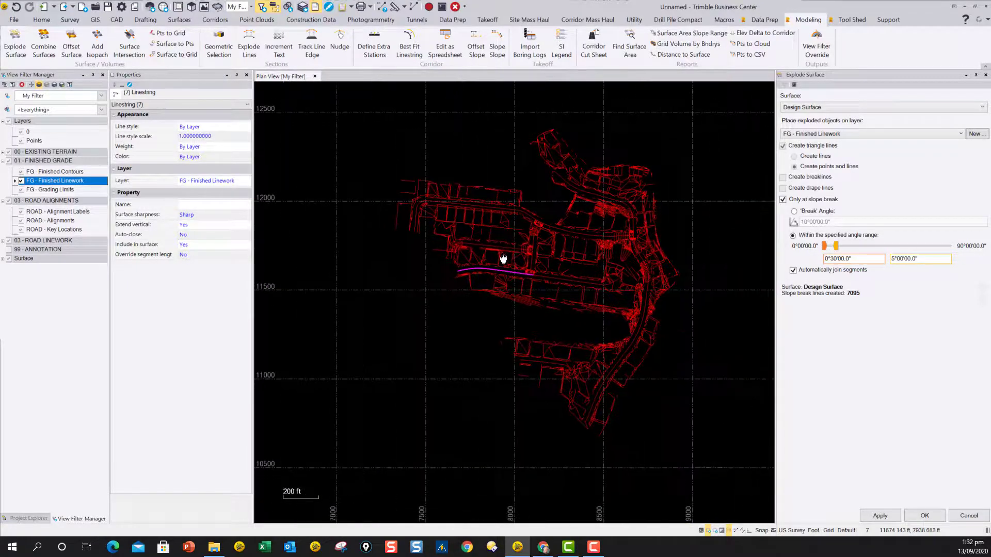
Pan to bring the whole site linework into view.
middle_drag(504, 259, 507, 253)
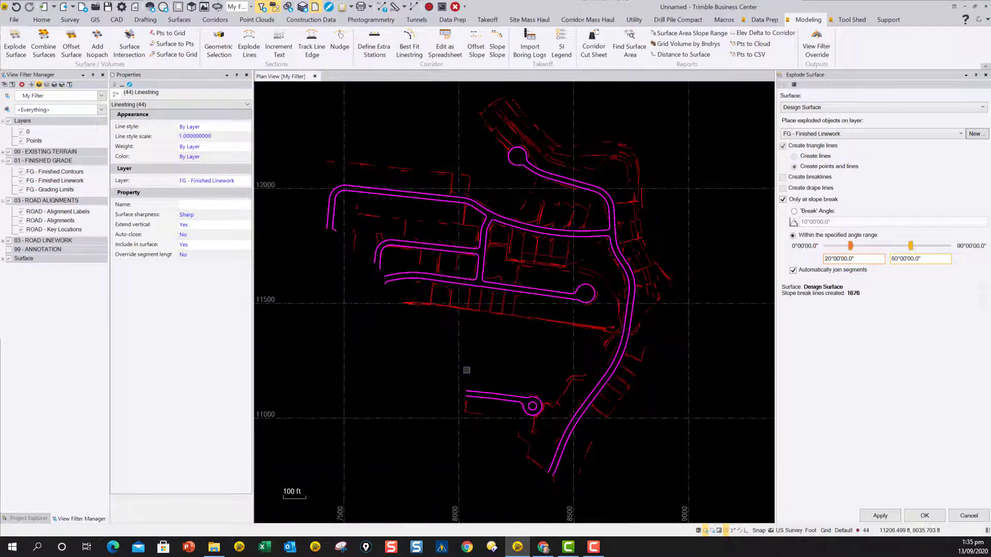